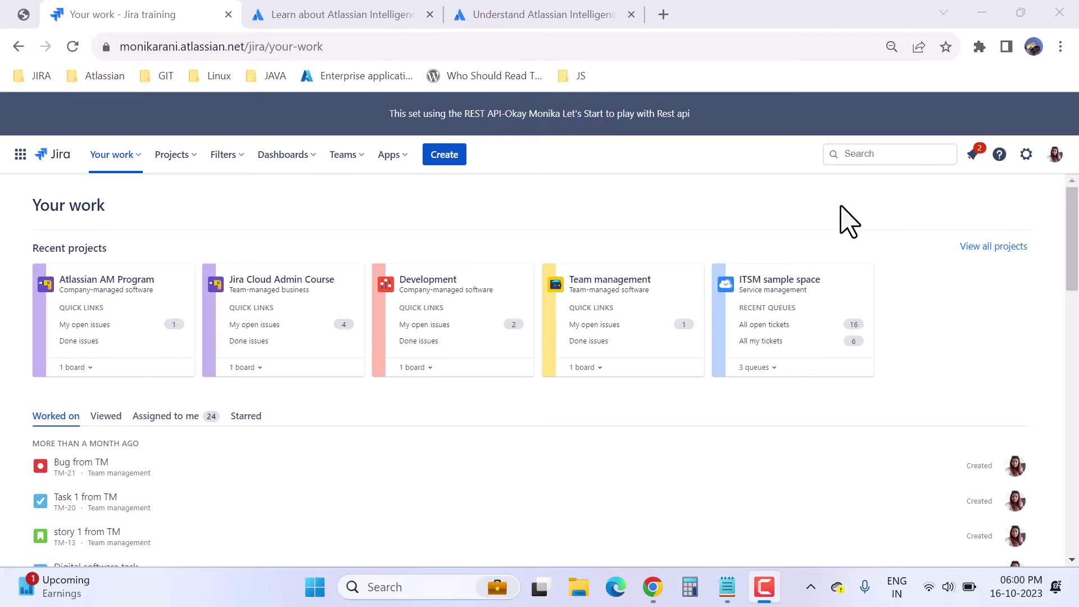
Open the Atlassian Intelligence settings of the organization in Atlassian Admin
left_click(1026, 155)
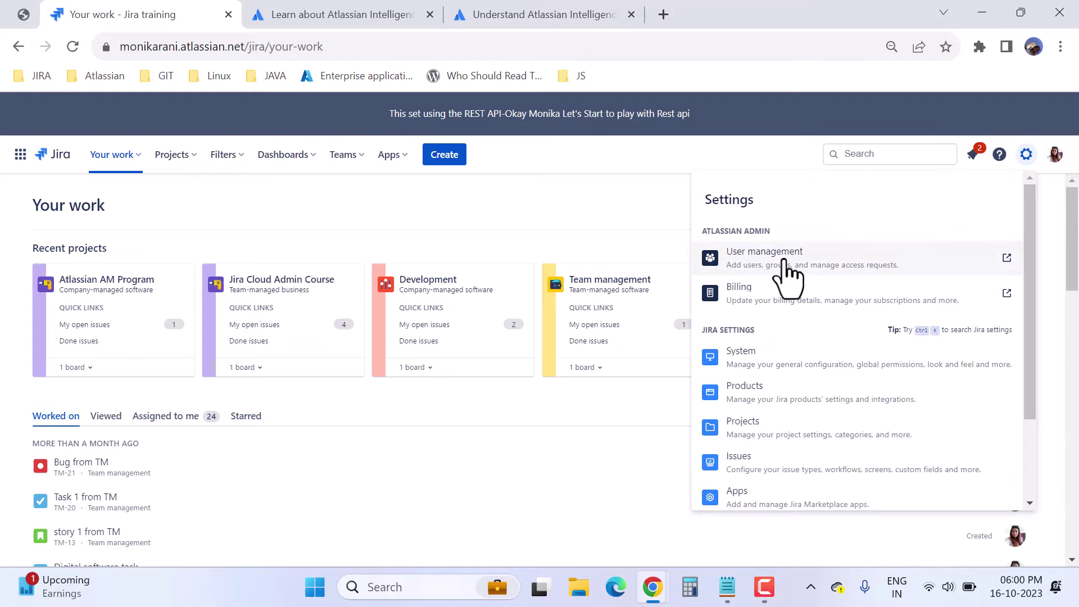
left_click(771, 264)
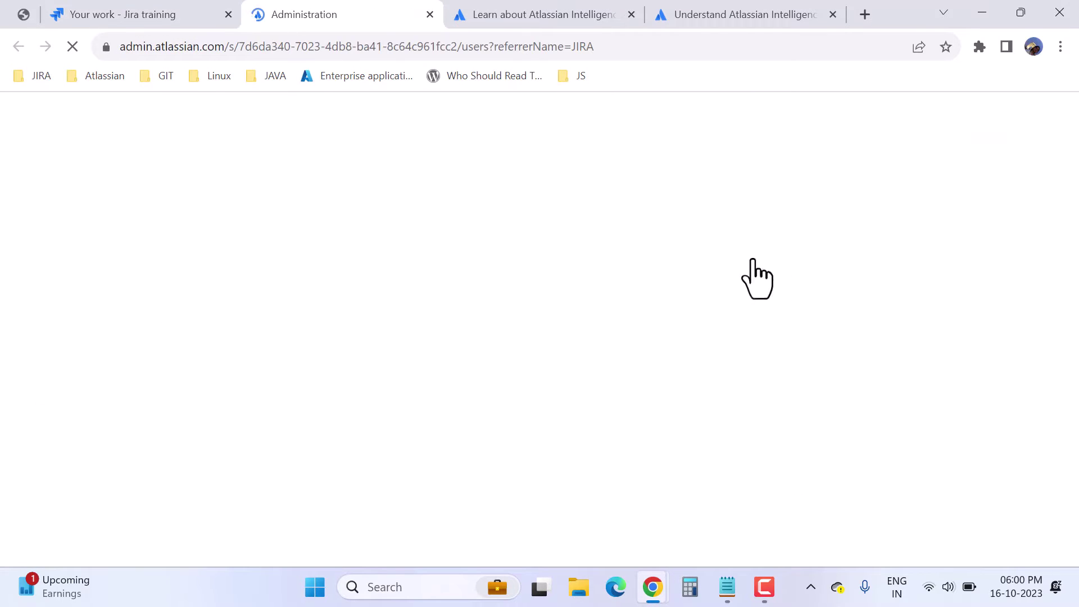
left_click(676, 125)
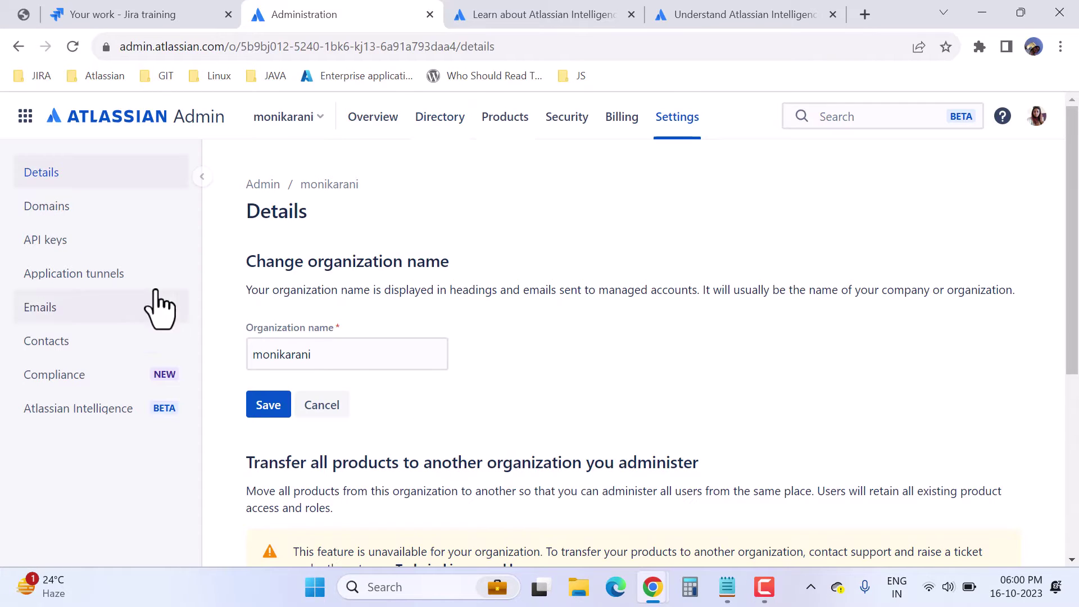
left_click(83, 409)
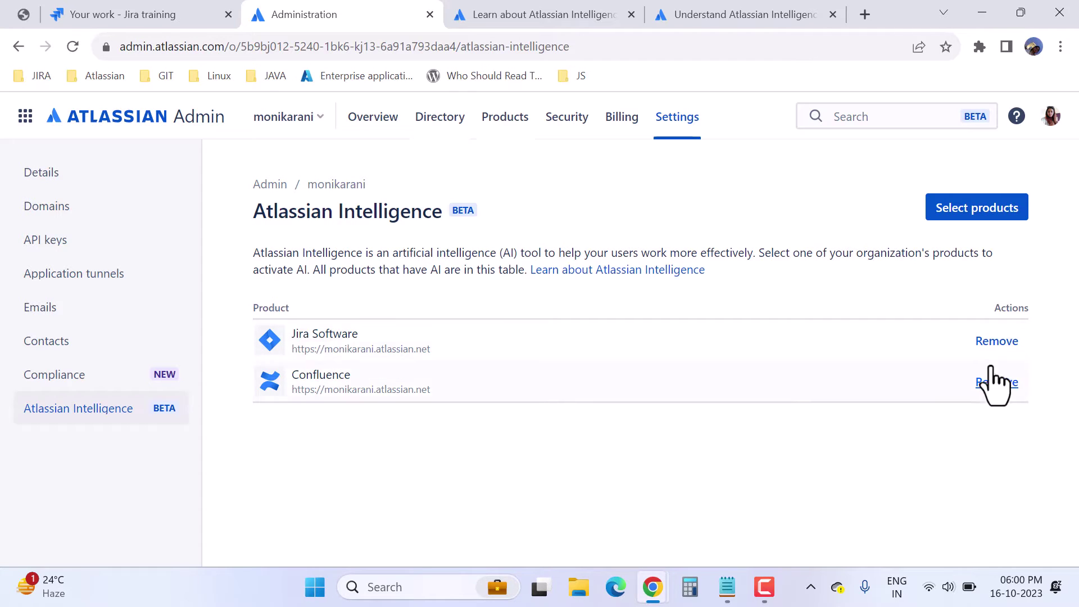
Activate Atlassian Intelligence for Jira Service Management and dismiss the notification
left_click(973, 209)
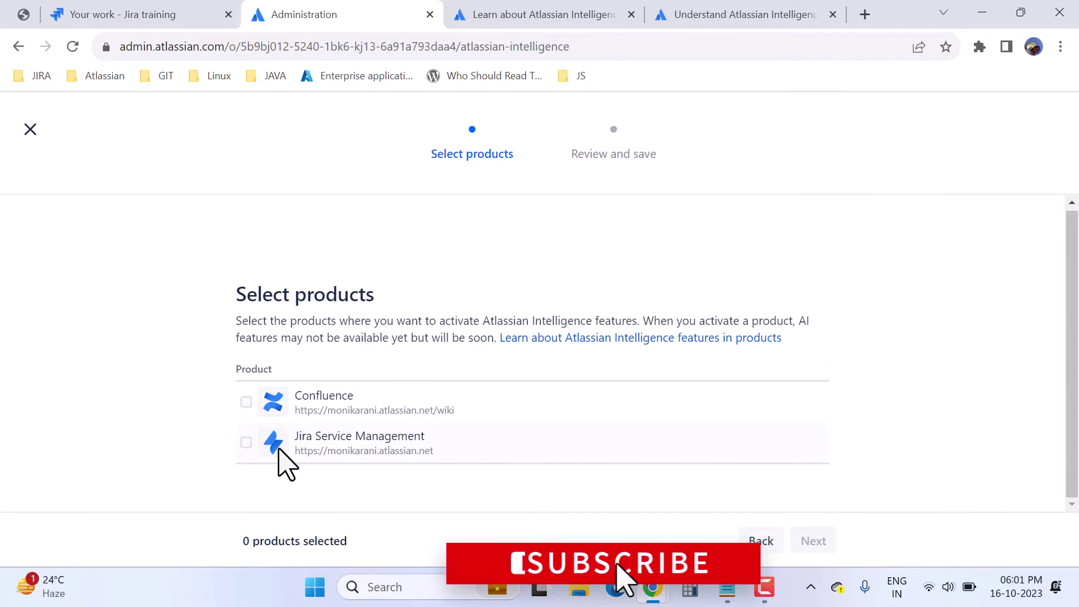
left_click(246, 443)
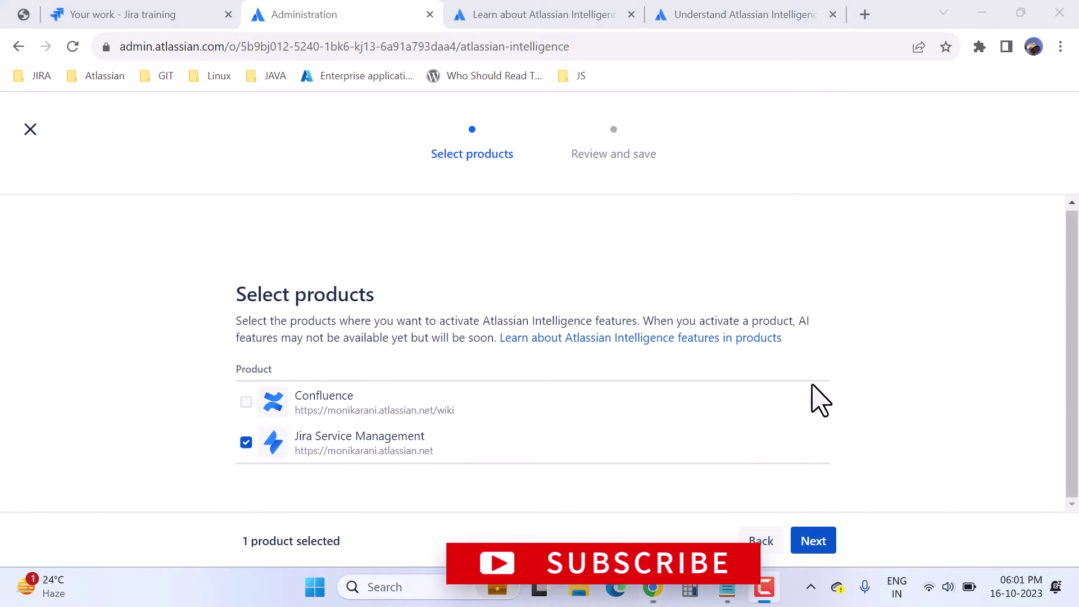
left_click(819, 543)
scroll(830, 449, "down", 1)
scroll(834, 452, "down", 2)
left_click(345, 489)
left_click(739, 540)
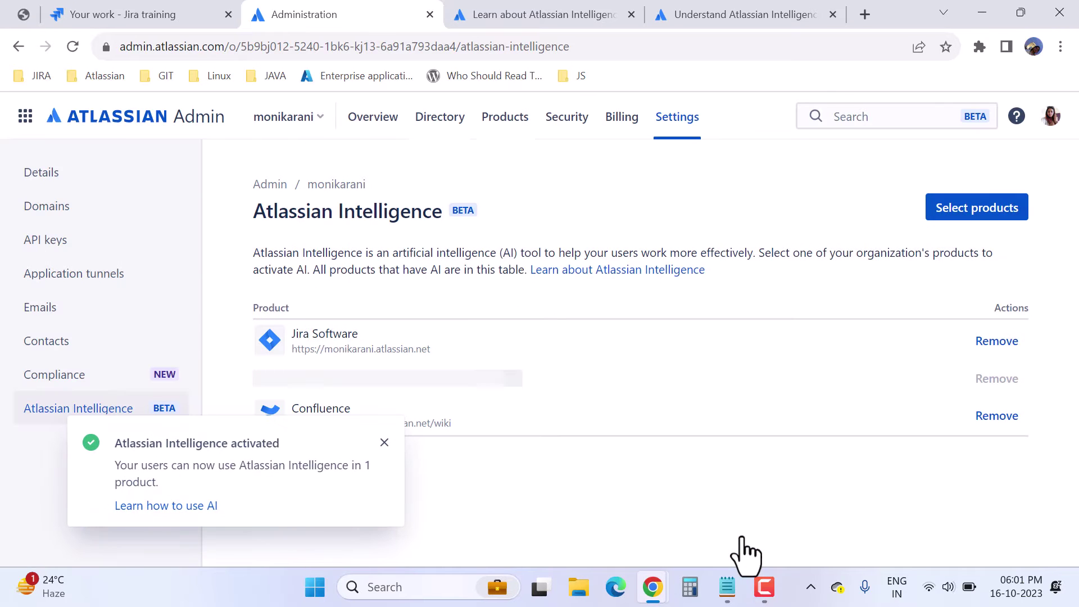
left_click(383, 443)
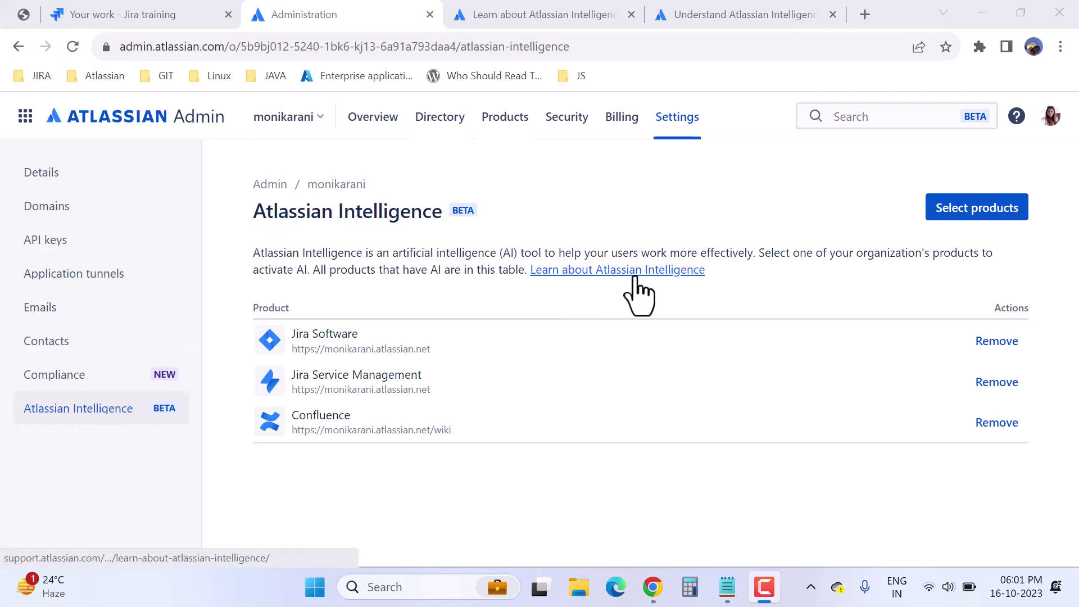
Look over the topics on the "Learn about Atlassian Intelligence" support page and return to the administration page
left_click(573, 12)
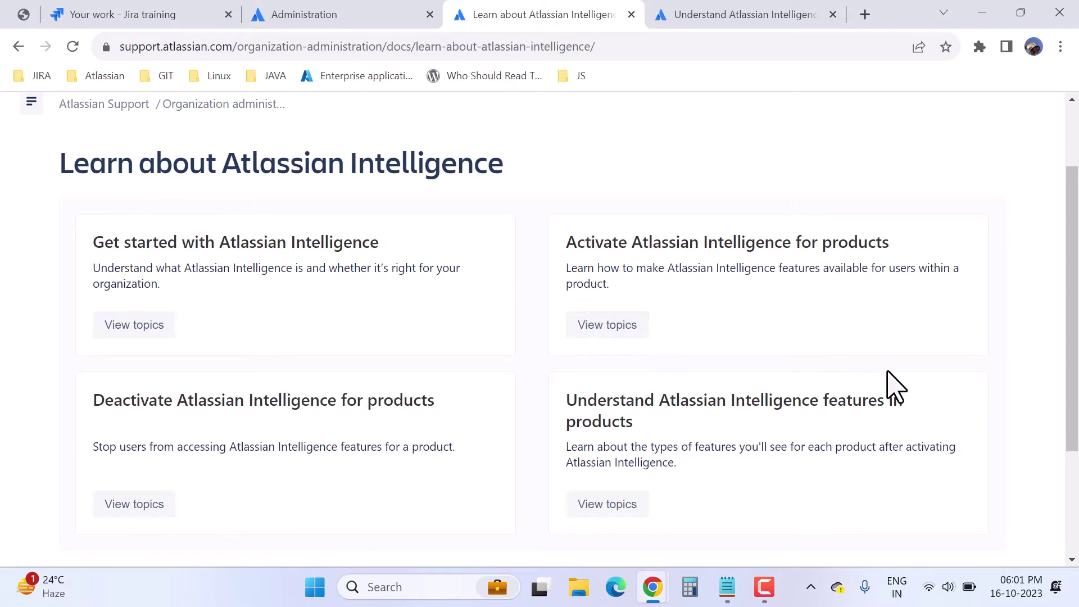
scroll(891, 387, "down", 1)
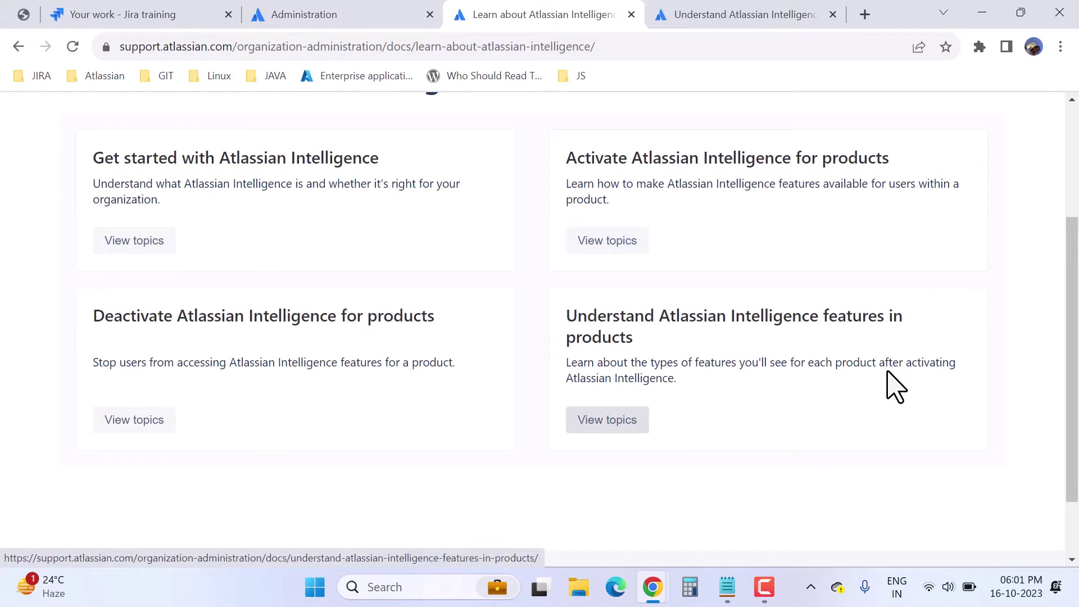
left_click(362, 20)
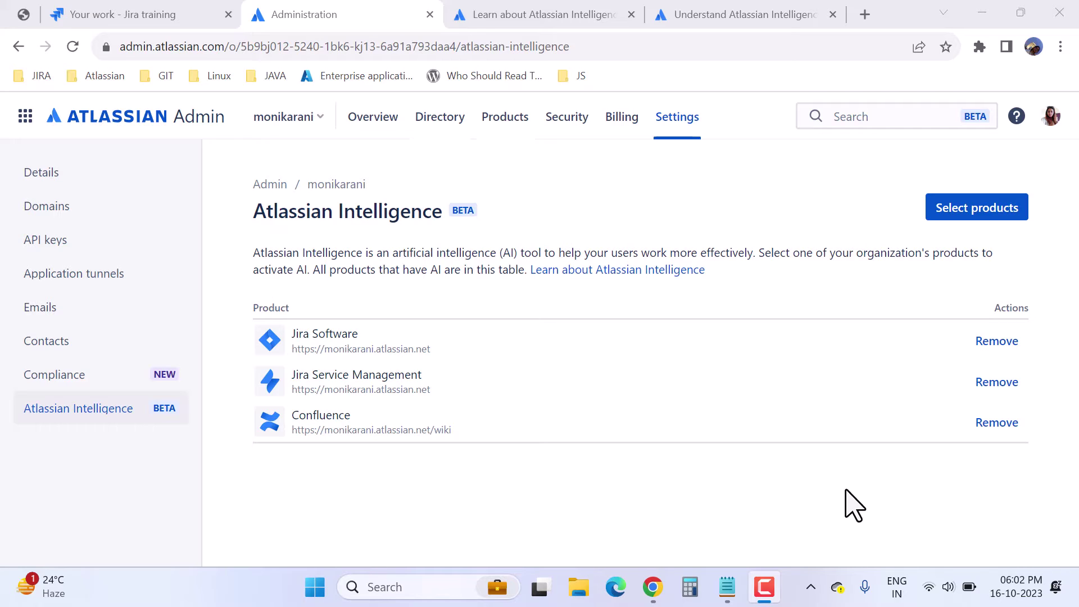
Review the beta features by product and the introductory notes in "Understand Atlassian Intelligence features in products", then return to the administration page
left_click(718, 18)
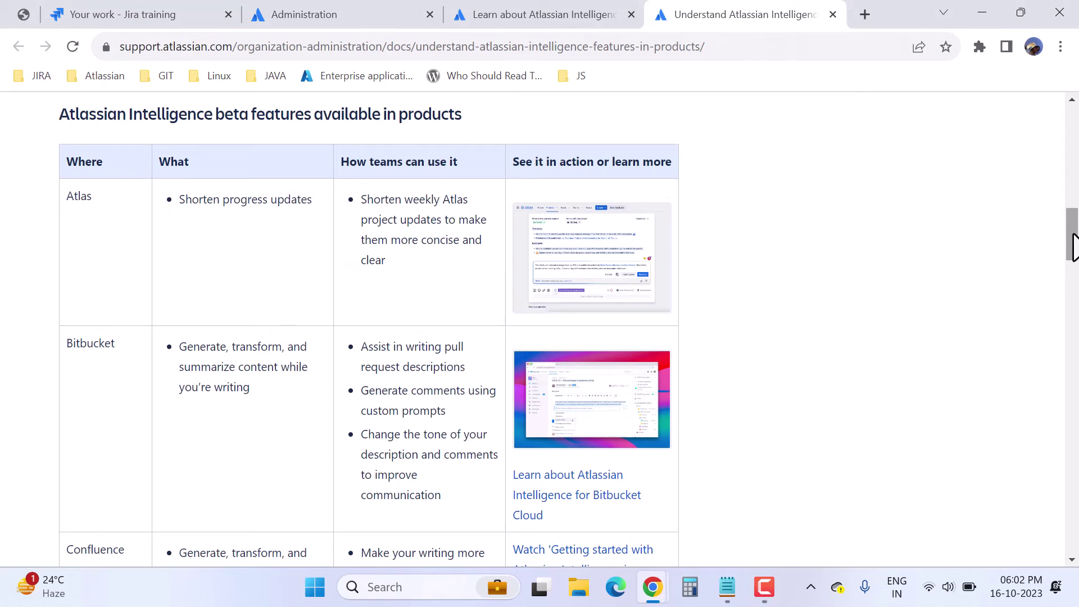
mouse_move(1073, 247)
left_mouse_down()
mouse_move(1073, 206)
mouse_move(1074, 239)
left_mouse_up()
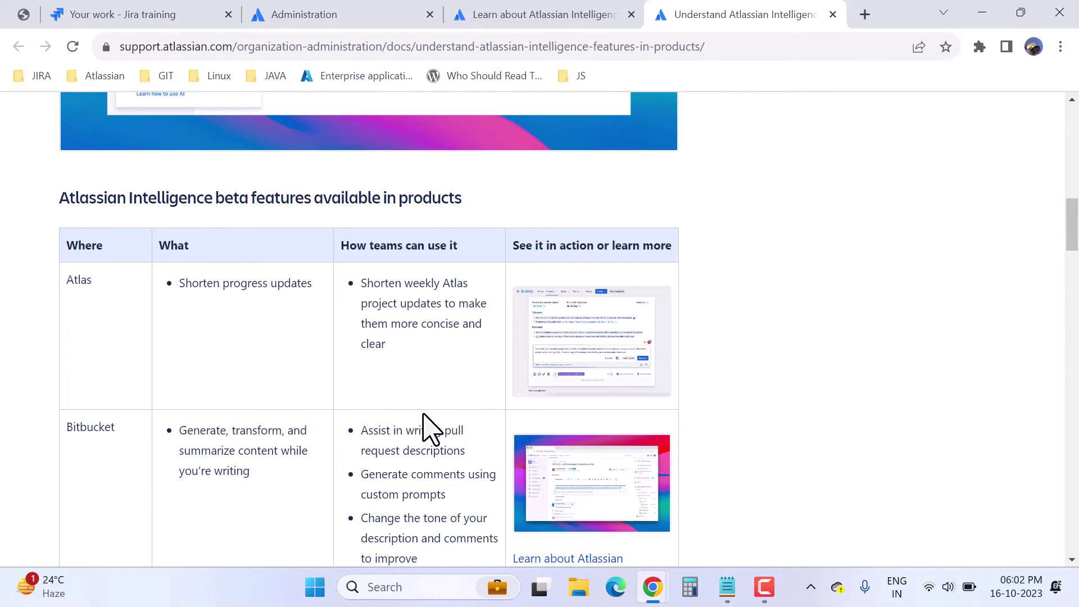
scroll(424, 430, "down", 1)
scroll(423, 429, "up", 1)
scroll(829, 439, "down", 15)
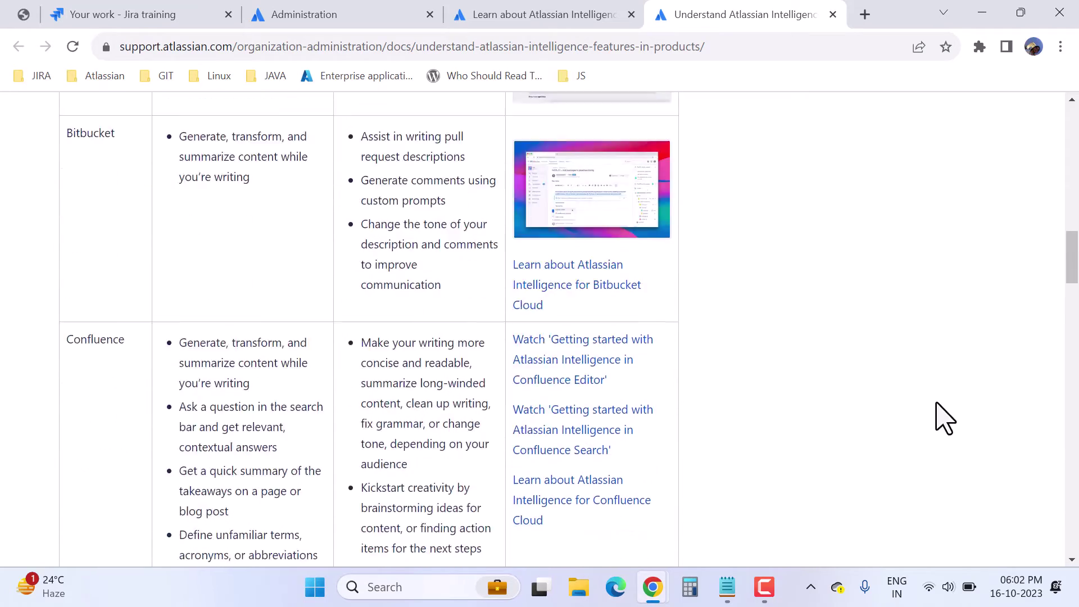
scroll(106, 349, "down", 10)
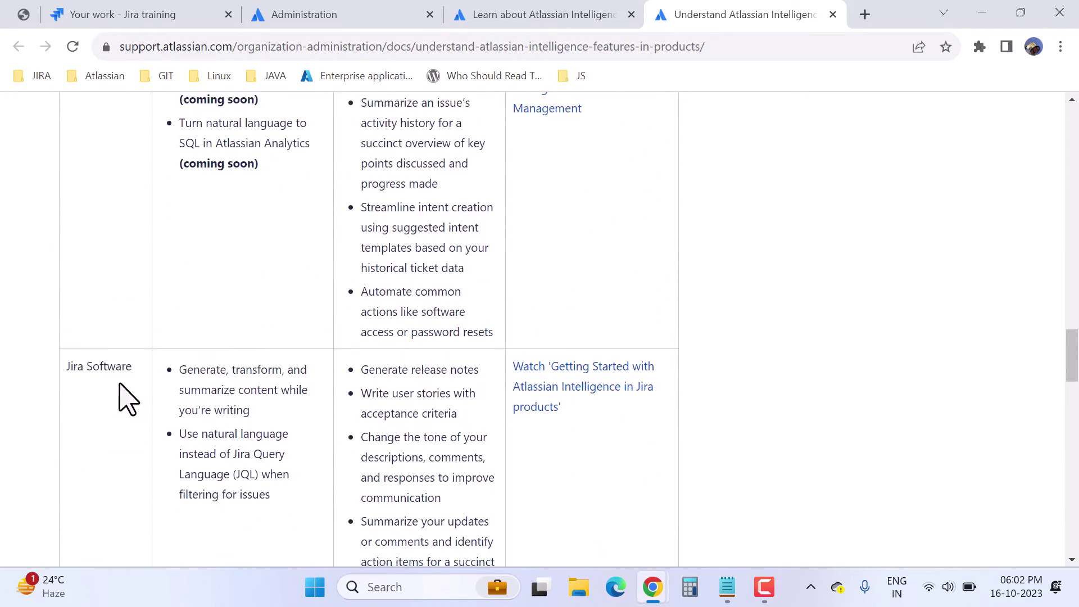
left_click_drag(1070, 398, 1069, 140)
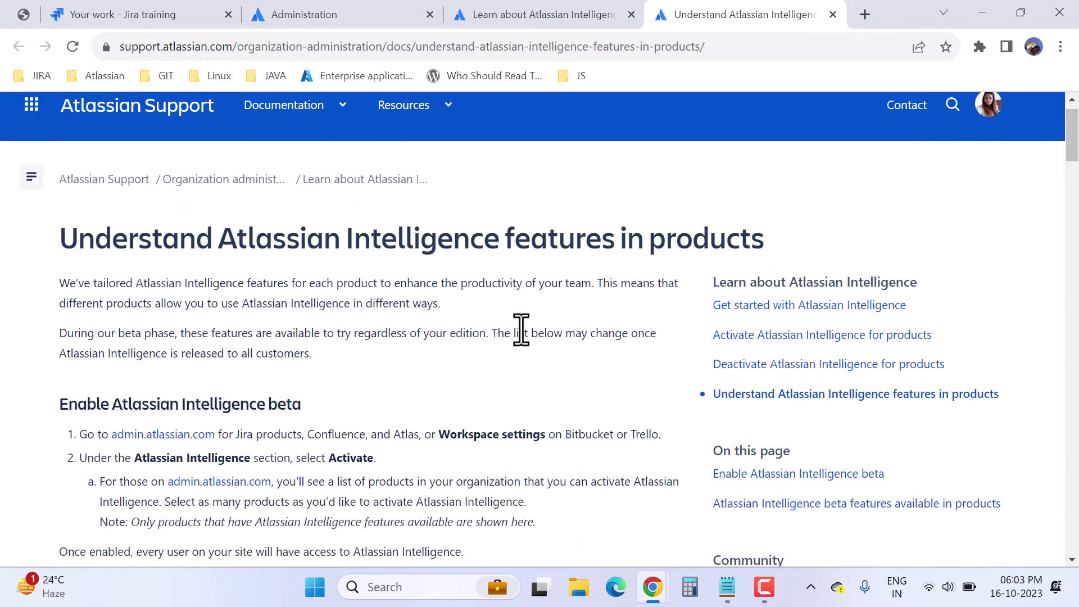
left_click_drag(505, 334, 607, 337)
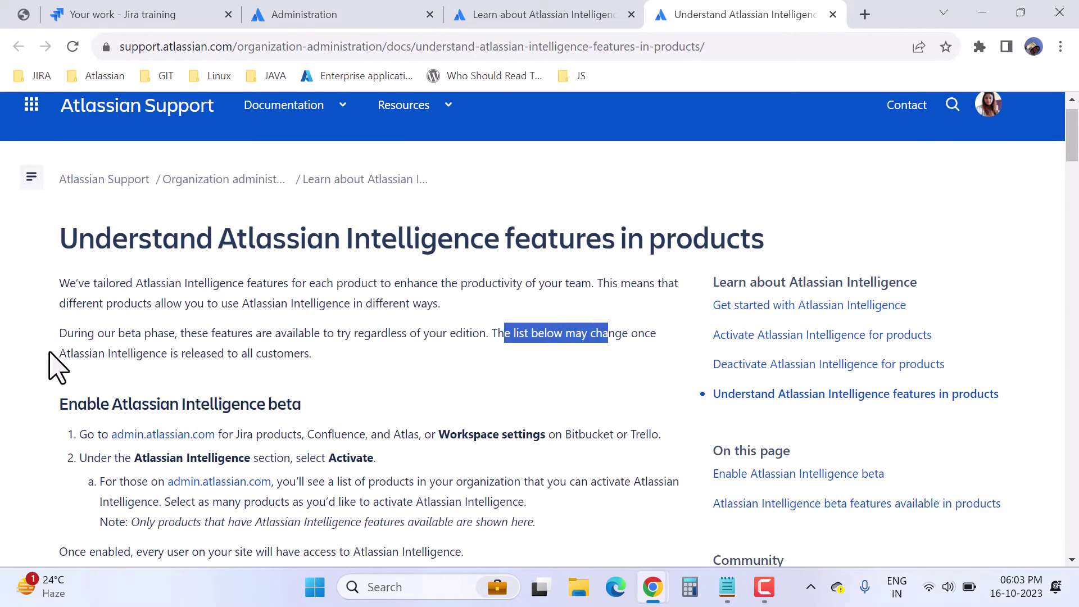
left_click_drag(52, 366, 354, 392)
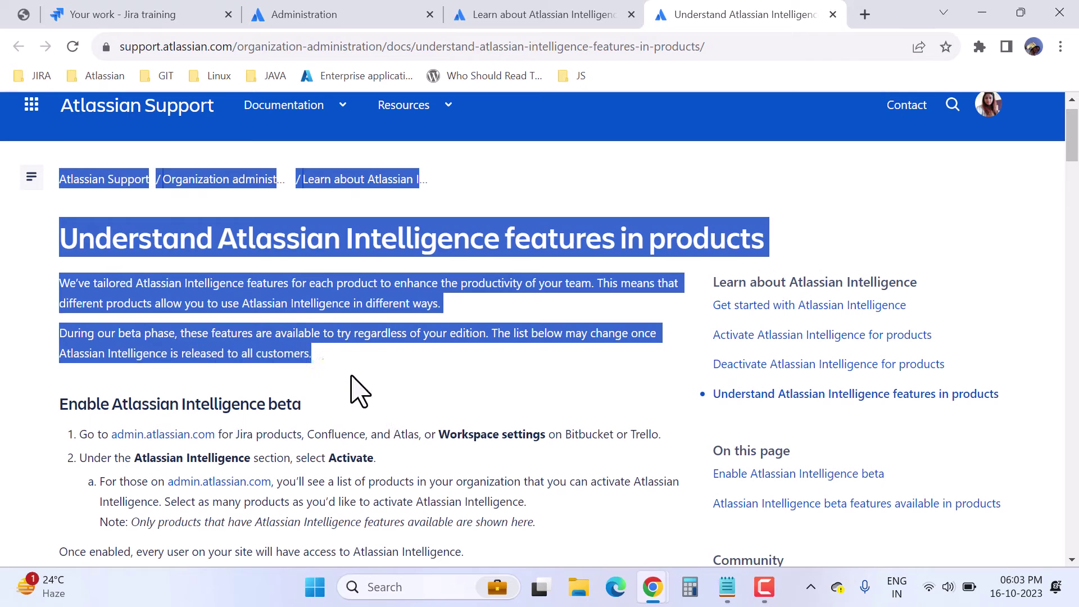
left_click(351, 373)
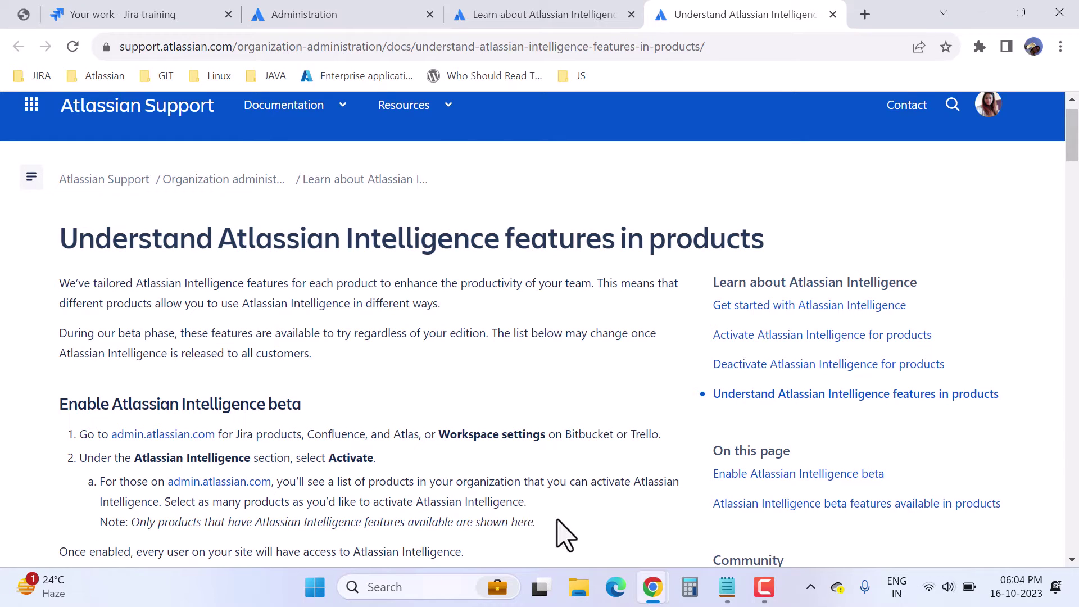
left_click(364, 27)
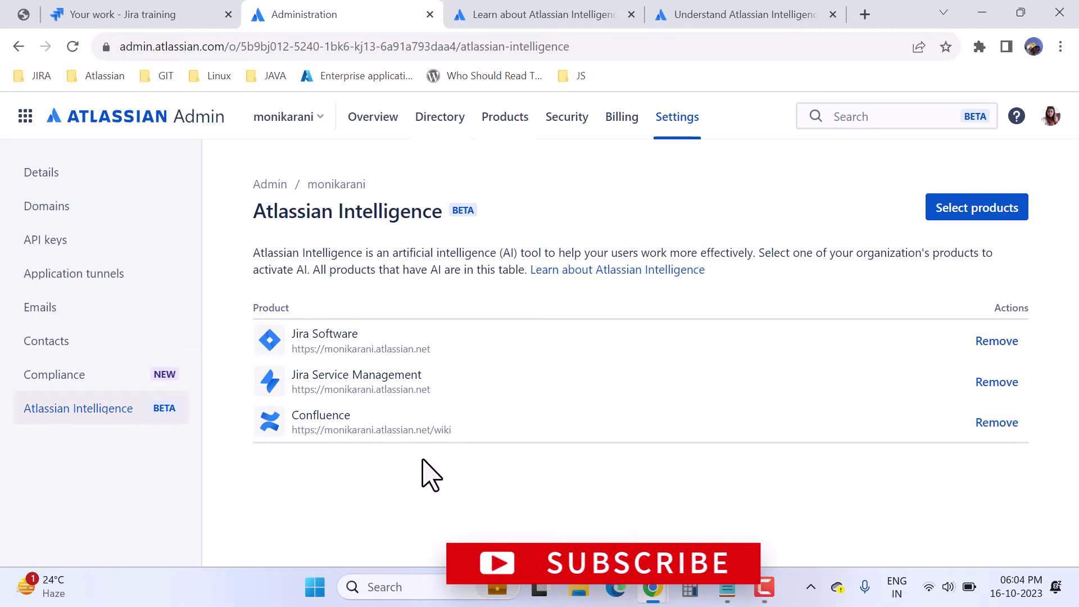
Open the Development project in Jira and show its issues list in a new browser tab
left_click(177, 12)
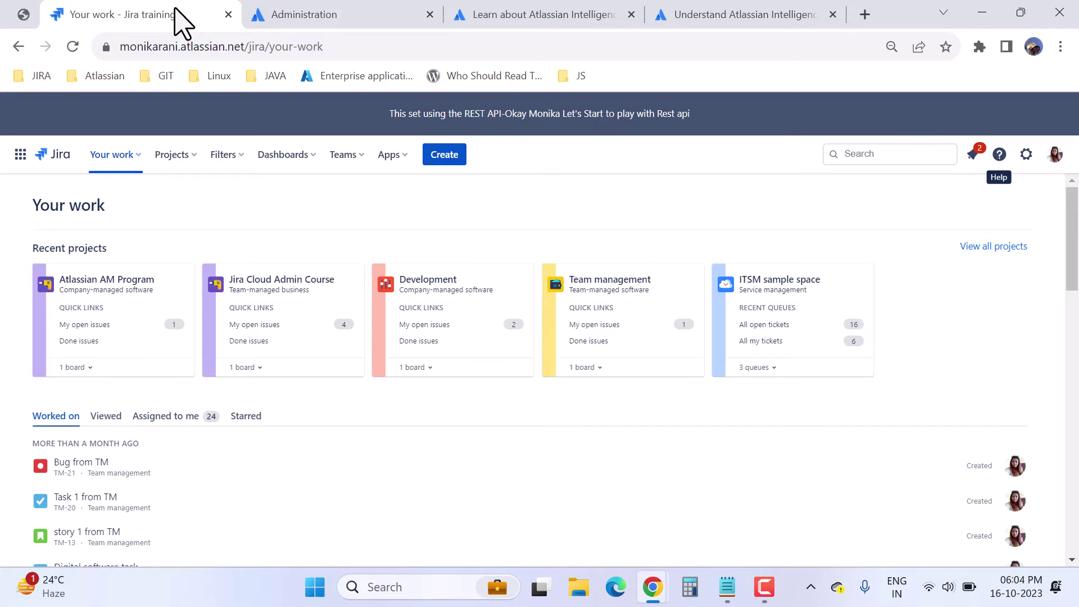
left_click(424, 281)
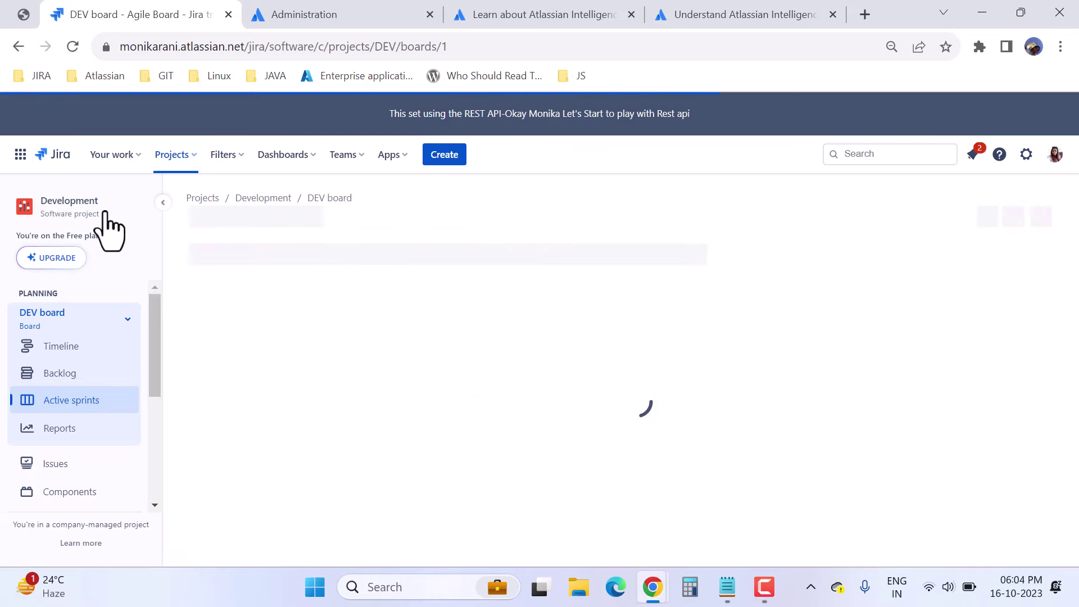
left_click_drag(154, 342, 147, 383)
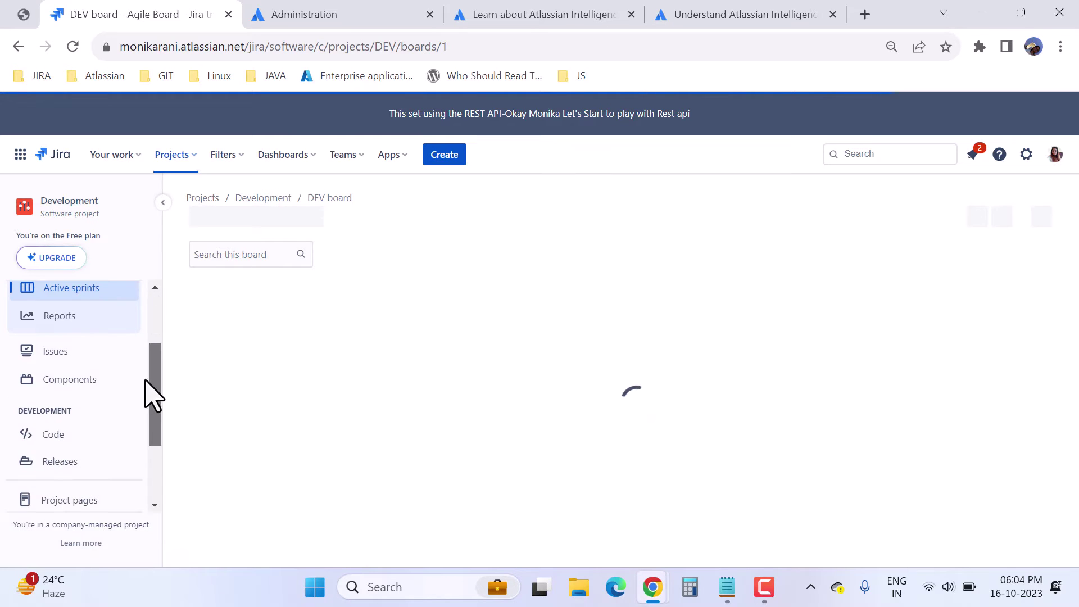
right_click(75, 360)
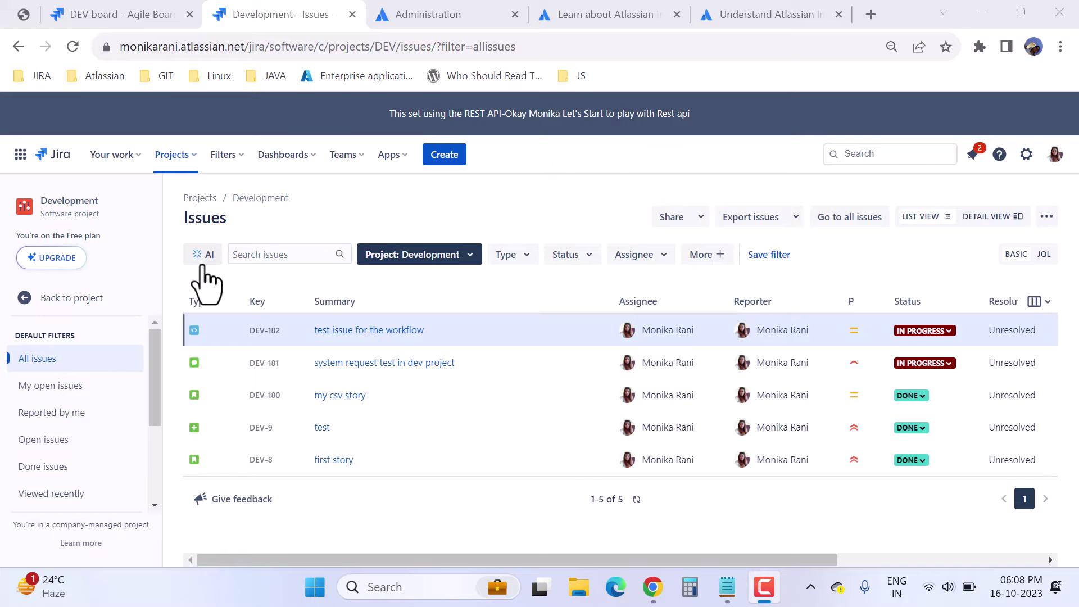
Switch the issue search to JQL and use the AI search to generate and run a query for "find all stories"
left_click(1044, 254)
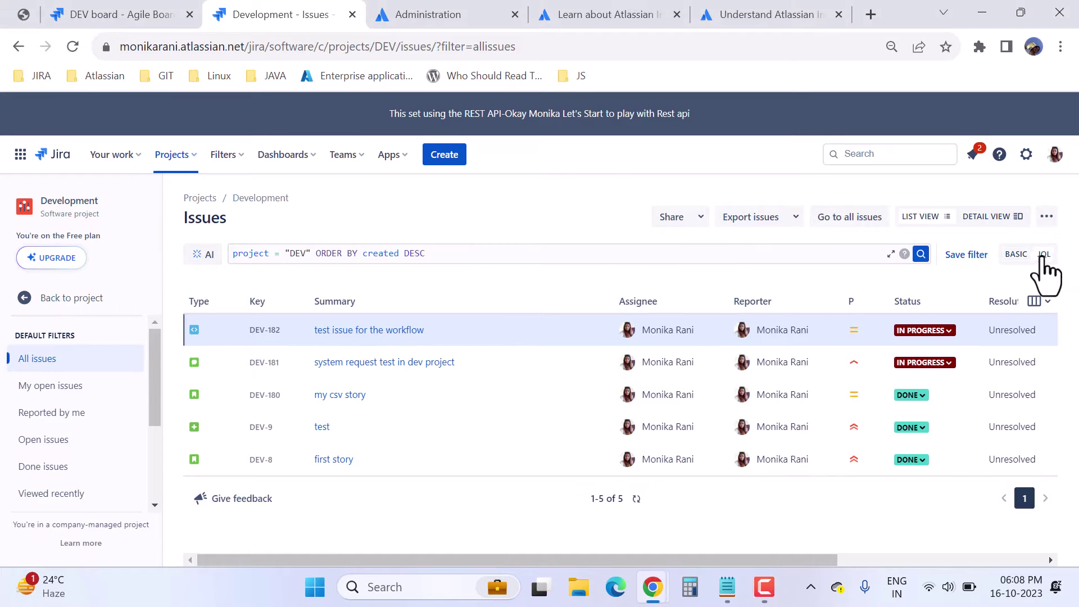
left_click(200, 255)
type("F")
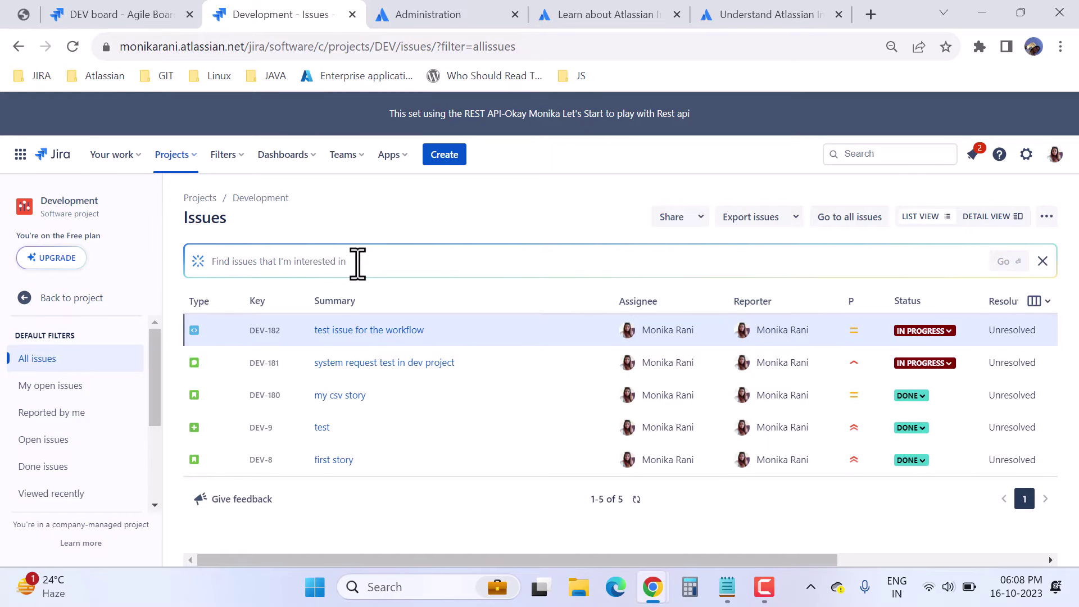
type("find all storie")
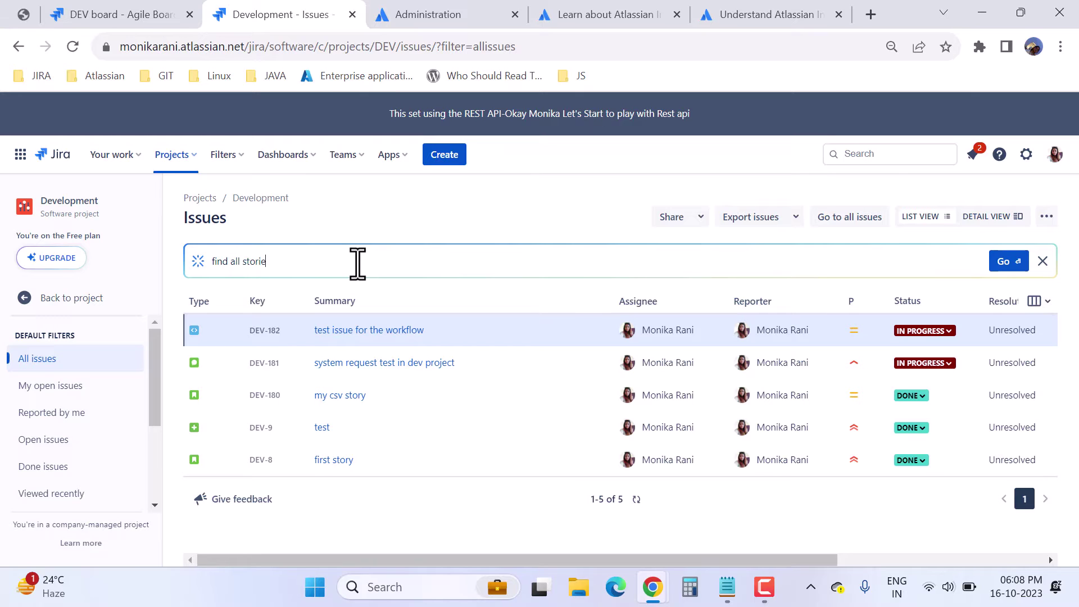
key("Return")
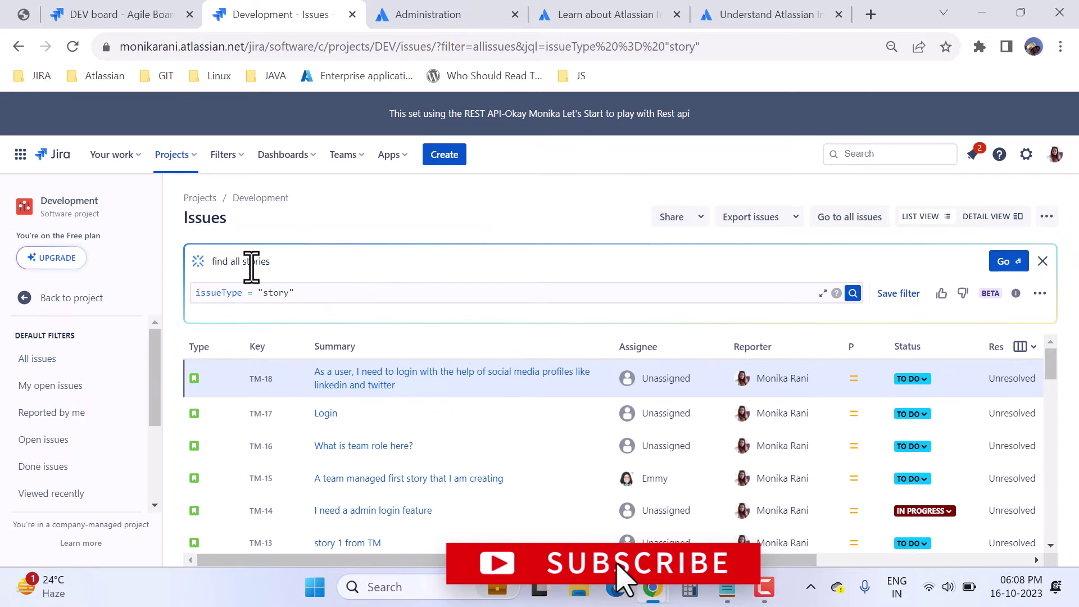
left_click(367, 292)
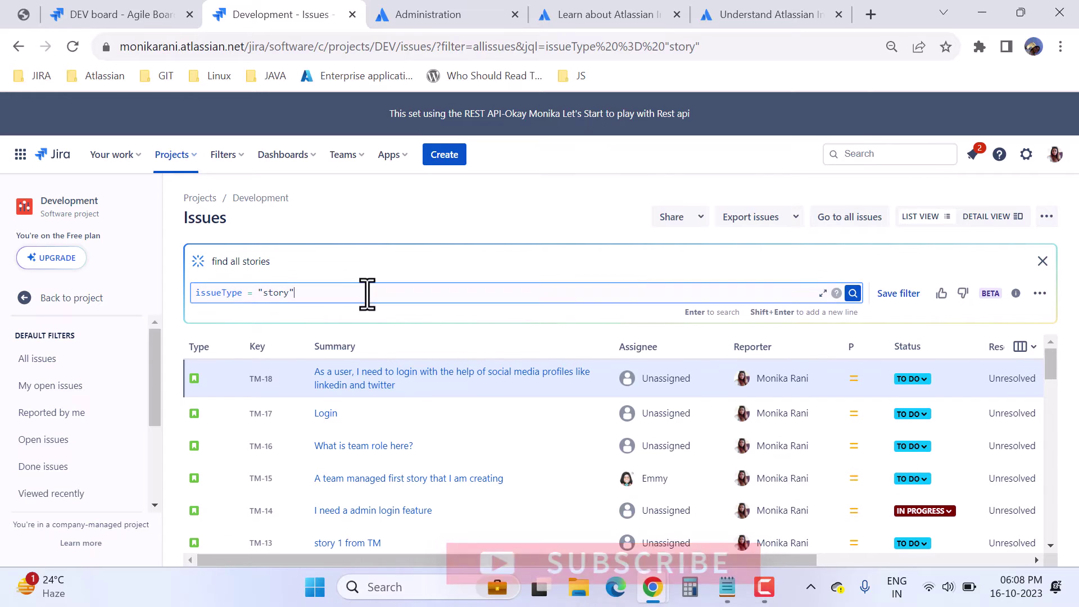
Replace the AI search prompt with "find last months issues", run it and inspect the generated JQL
left_click(307, 261)
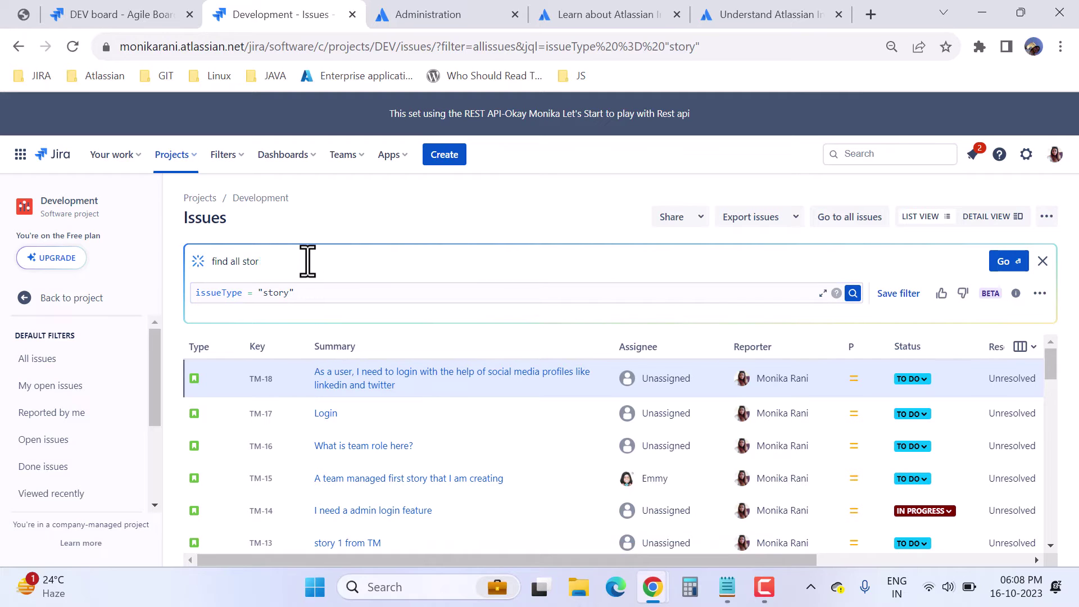
key("BackSpace")
key("BackSpace")
key("BackSpace")
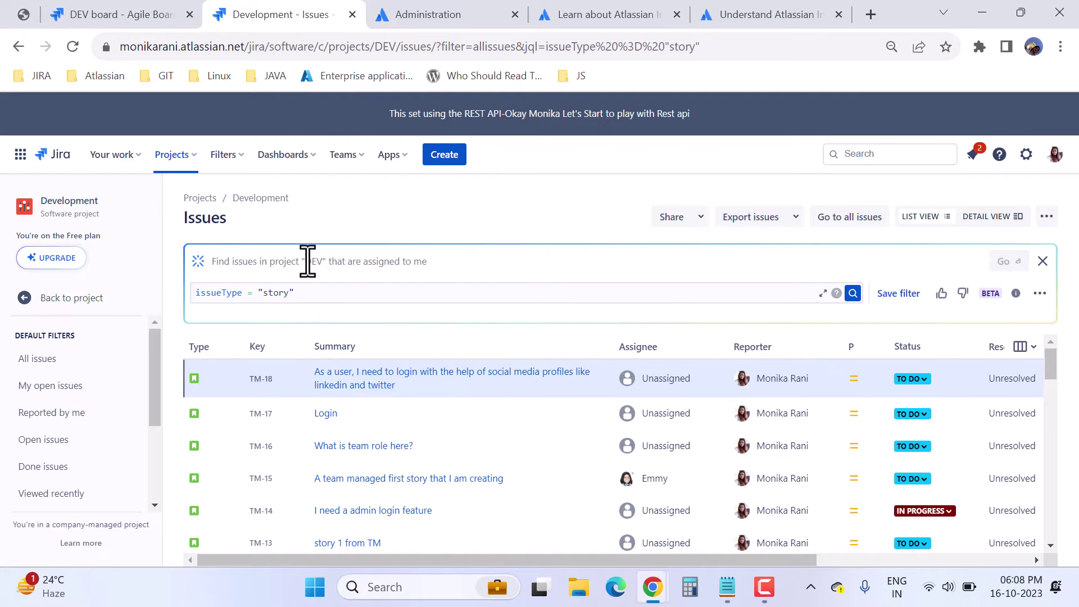
type("find last months issues")
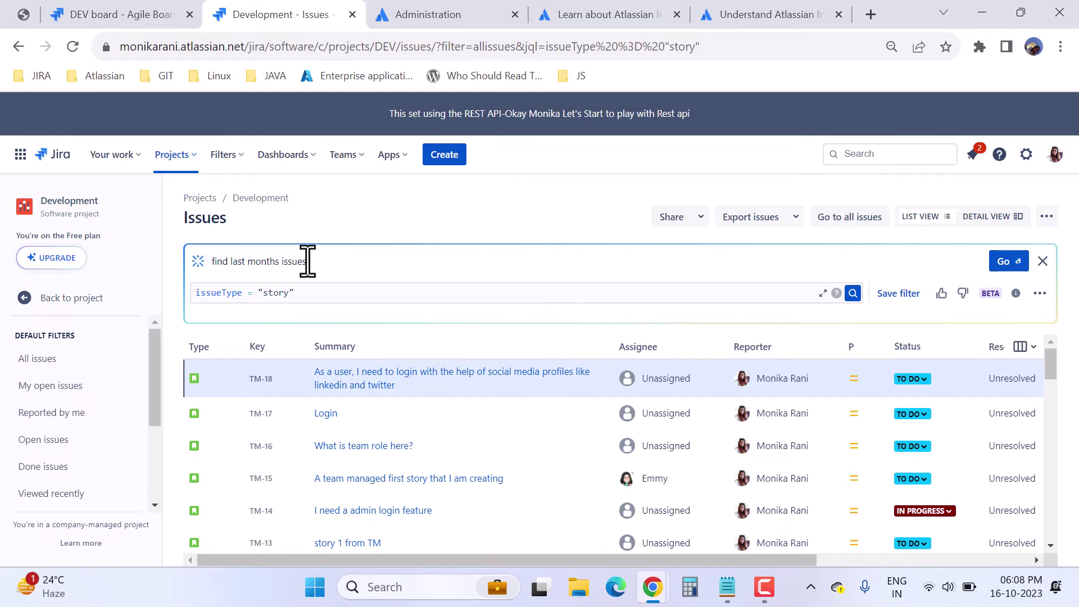
left_click(1006, 260)
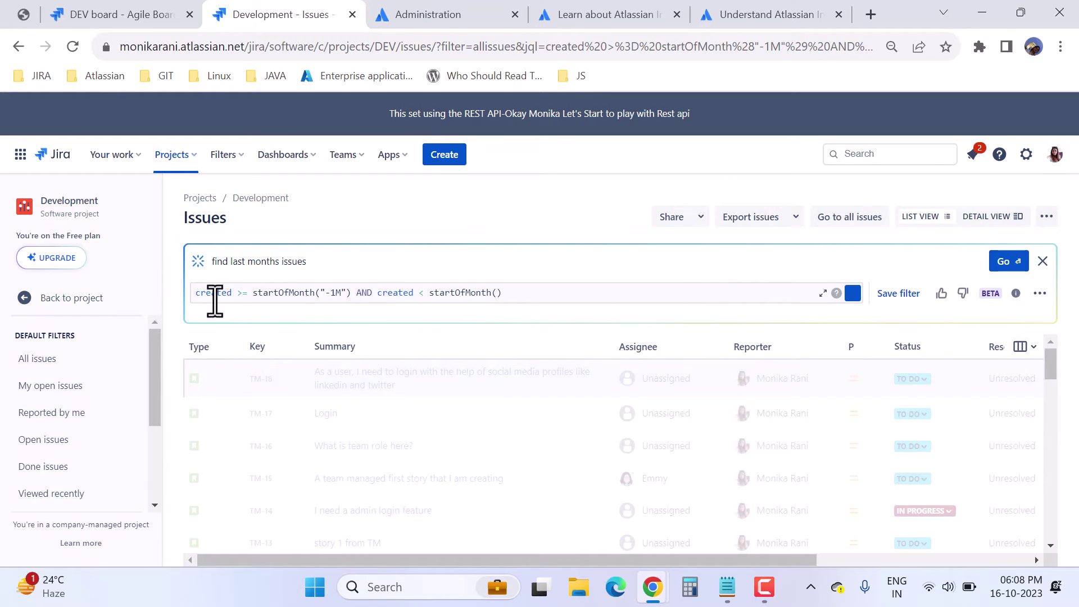
left_click_drag(277, 292, 192, 294)
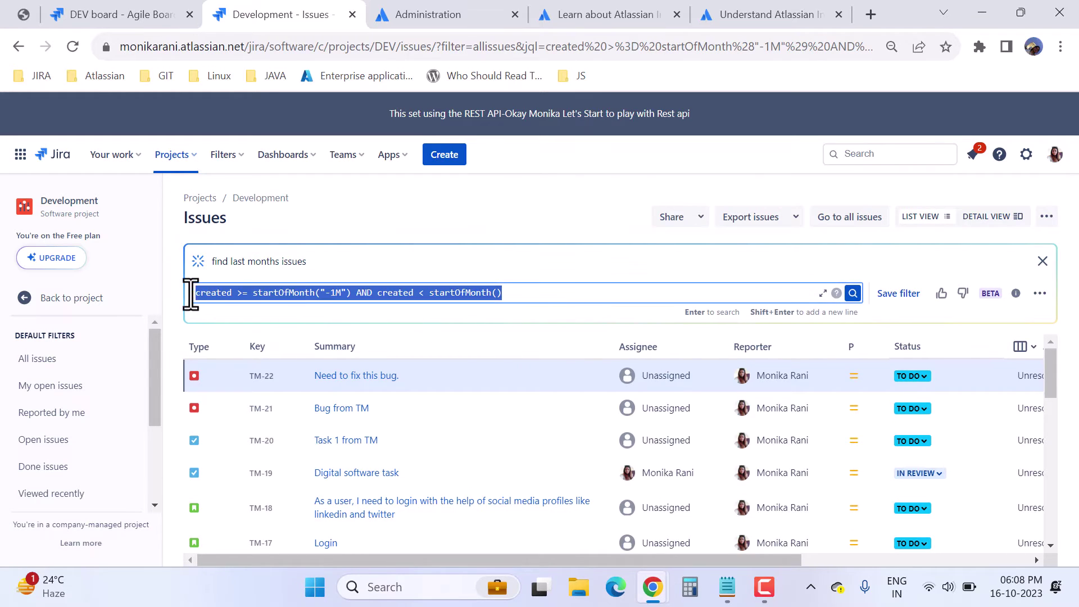
left_click(353, 262)
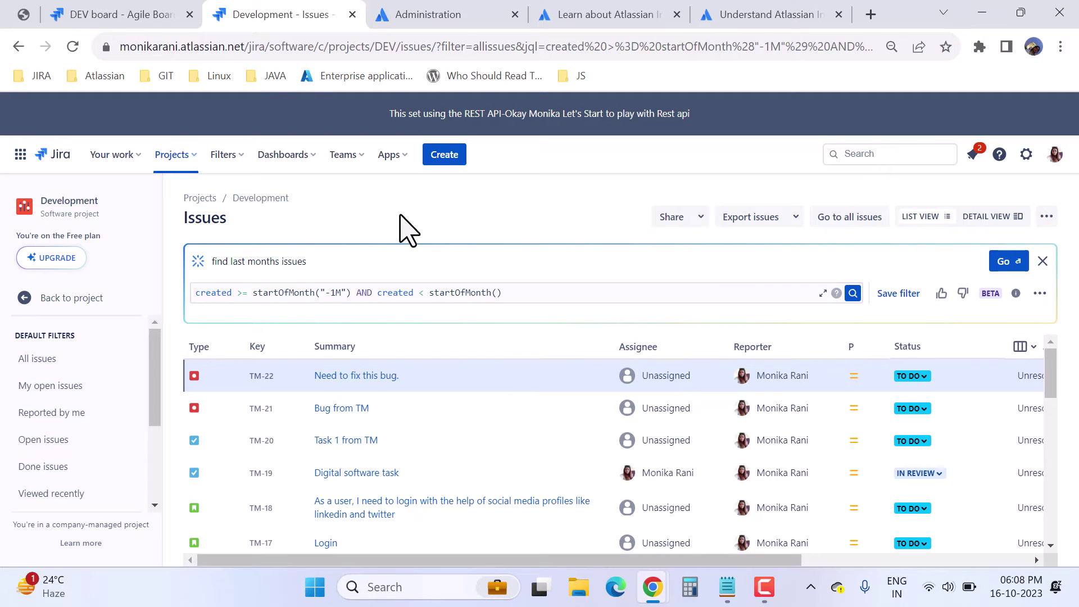
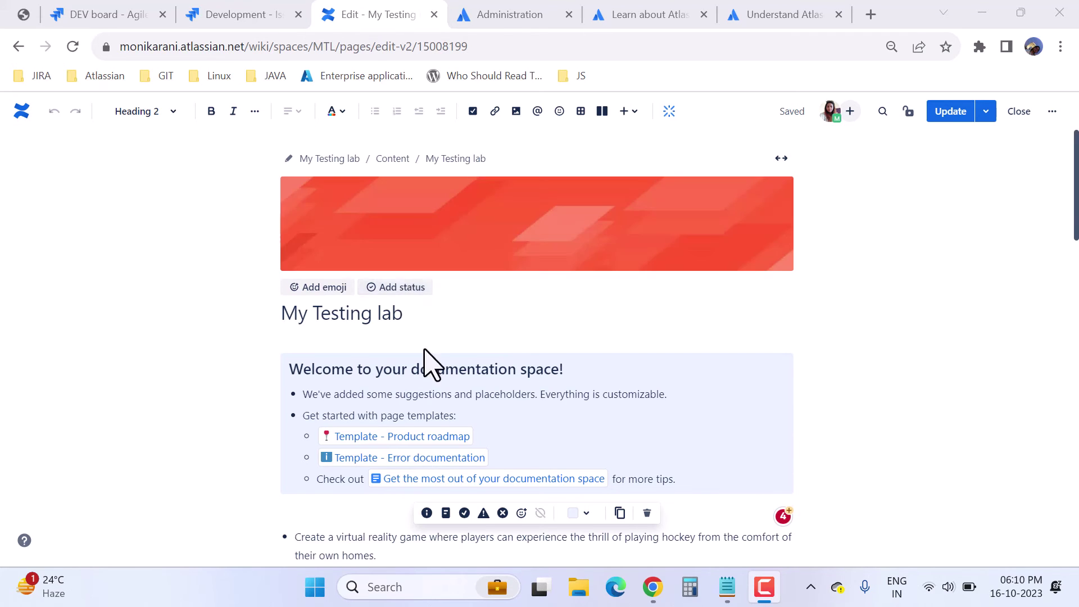
Start a new empty line below the bulleted list of hockey ideas on the My Testing lab page in Confluence
scroll(428, 362, "down", 2)
scroll(427, 364, "down", 10)
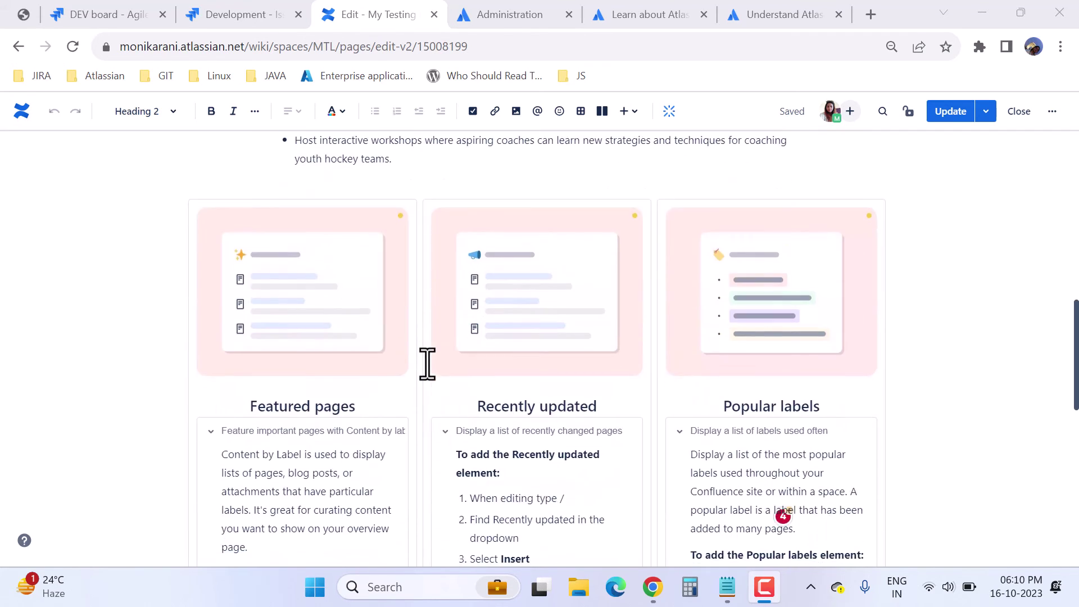
scroll(427, 365, "up", 6)
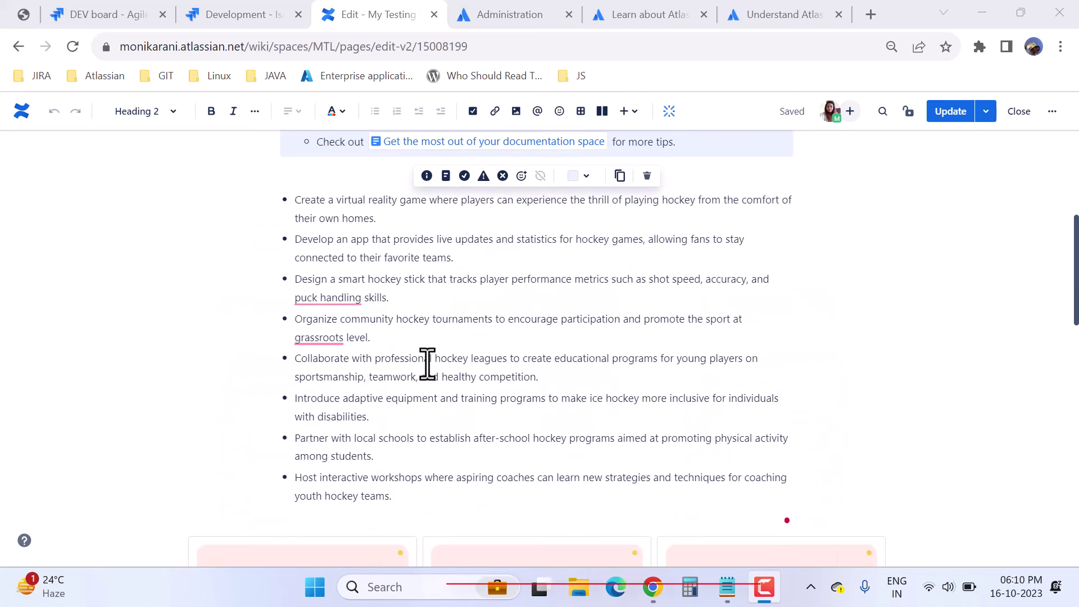
left_click(410, 502)
key("Return")
key("Return")
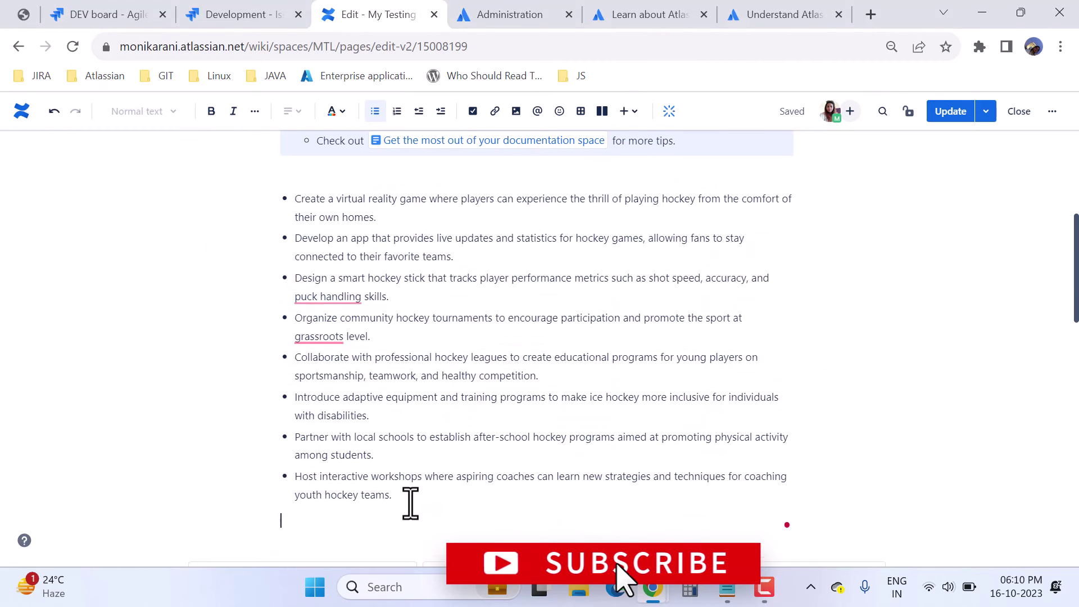
key("BackSpace")
type("/")
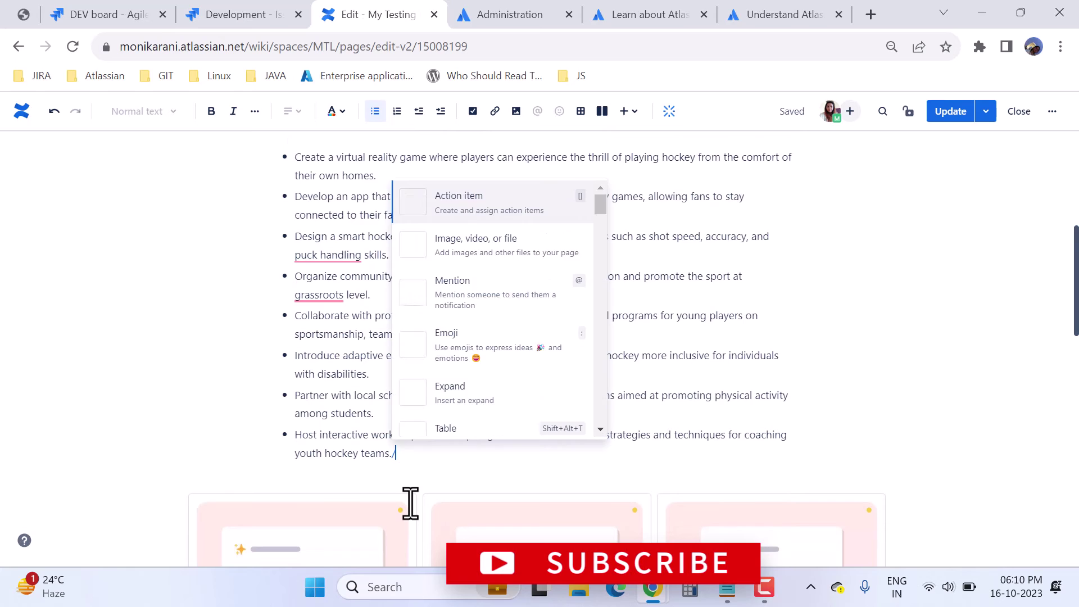
key("BackSpace")
key("Return")
key("Return")
Invoke Atlassian Intelligence on the empty line and submit the prompt "summarize this page content in points"
type("/ai")
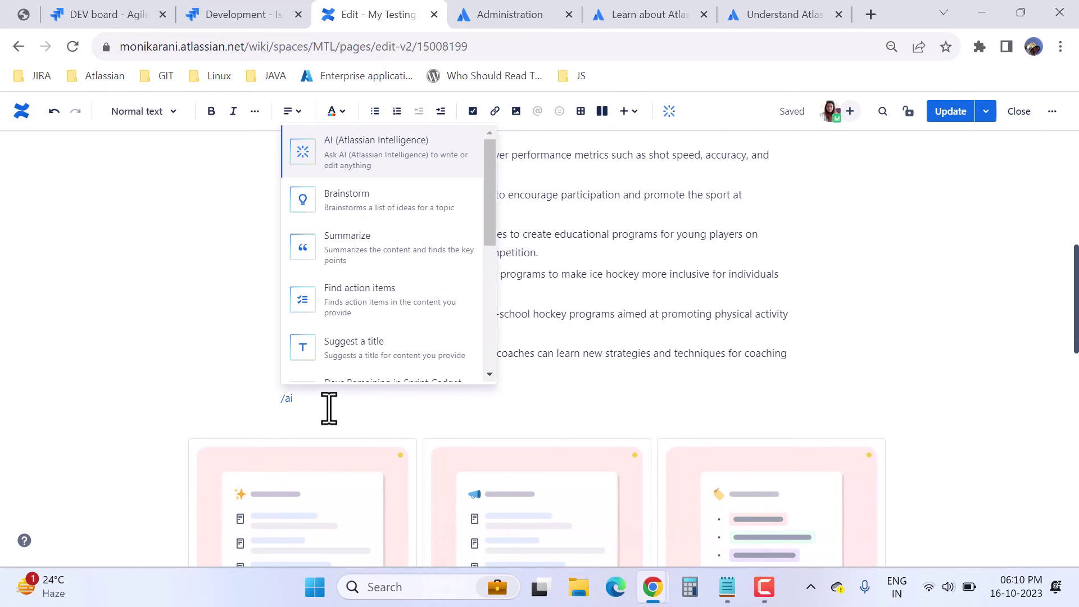
left_click(383, 169)
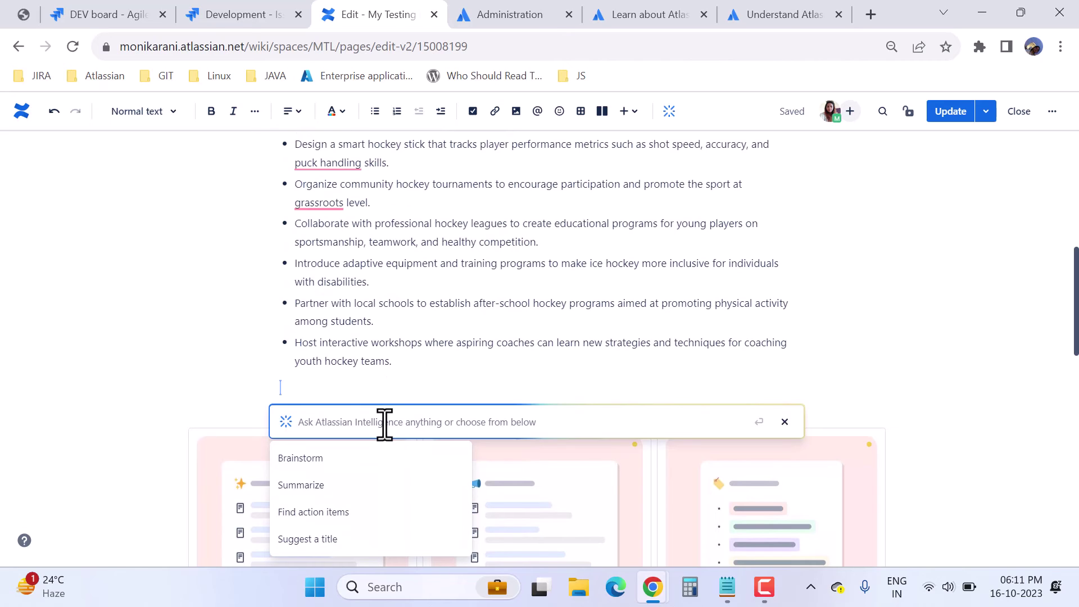
type("summa")
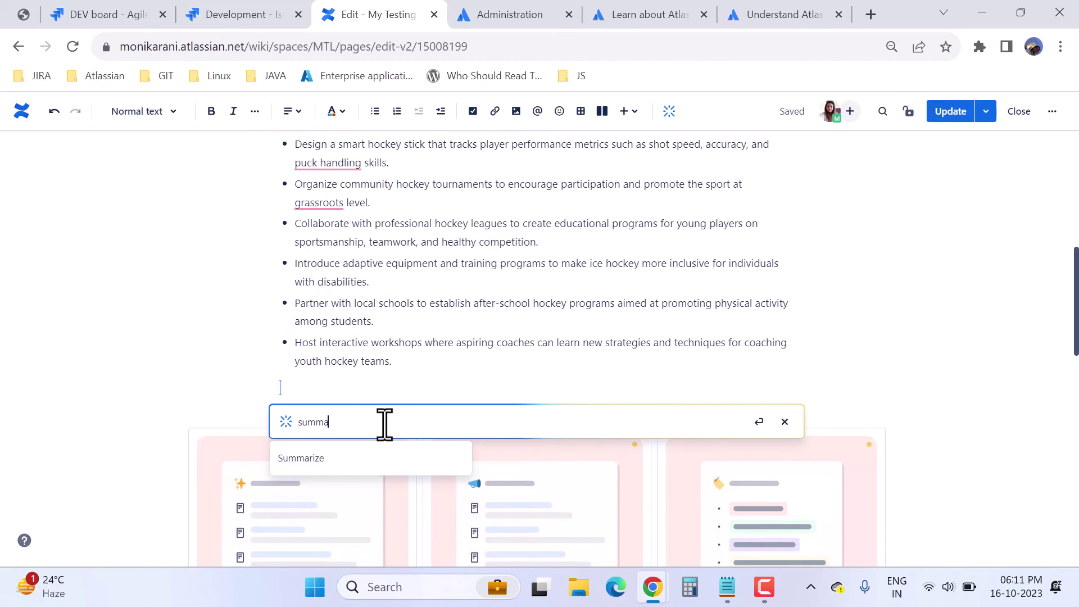
type("rize this p")
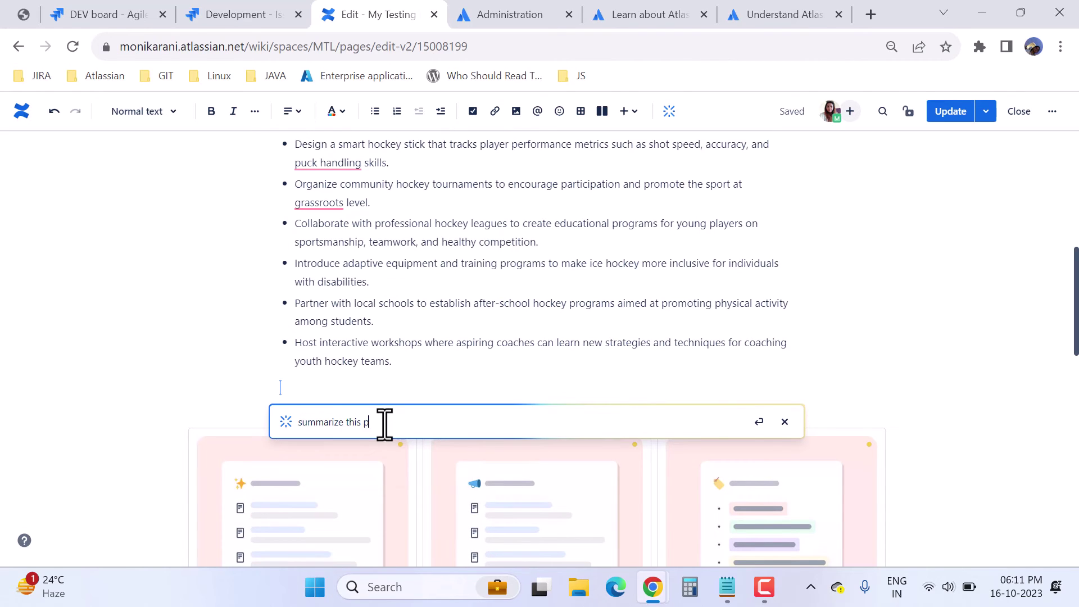
type("age content in points")
key("Return")
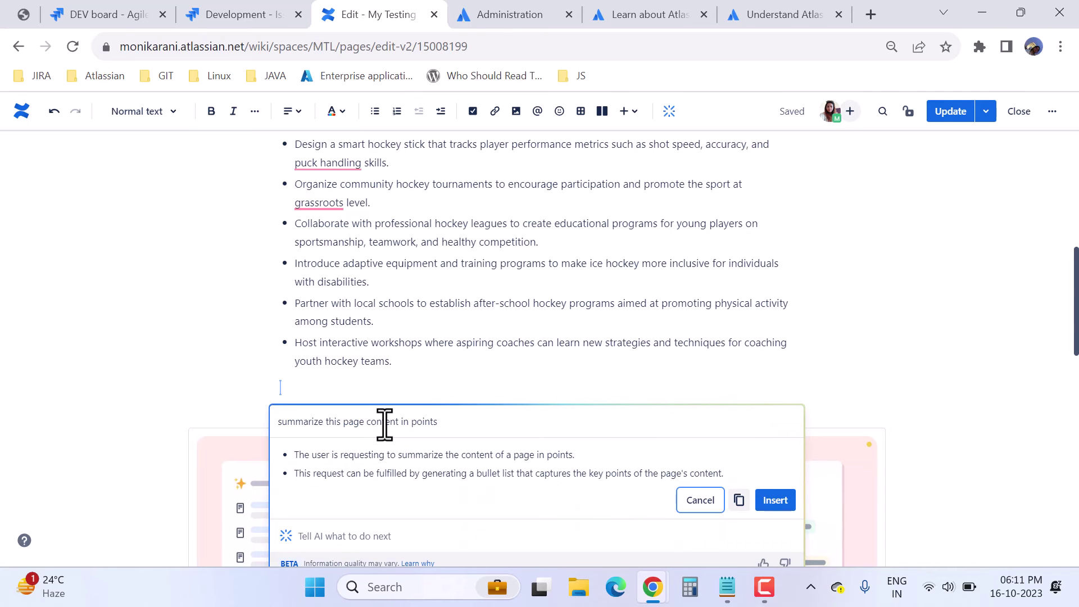
Check the AI response against the page's content and insert it below the hockey ideas list
scroll(417, 472, "down", 1)
scroll(533, 267, "up", 4)
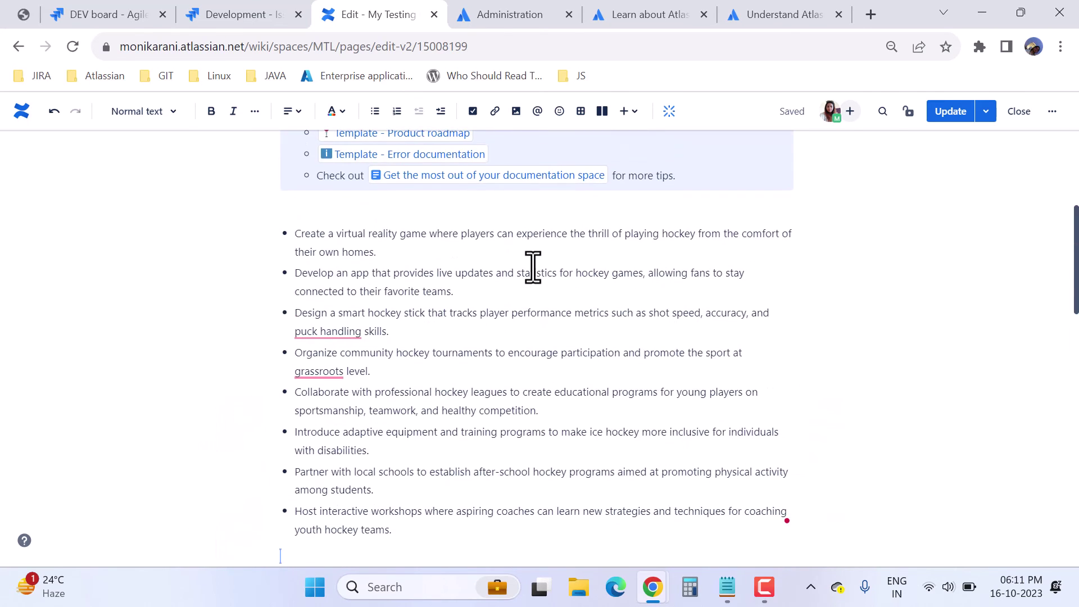
scroll(533, 267, "down", 4)
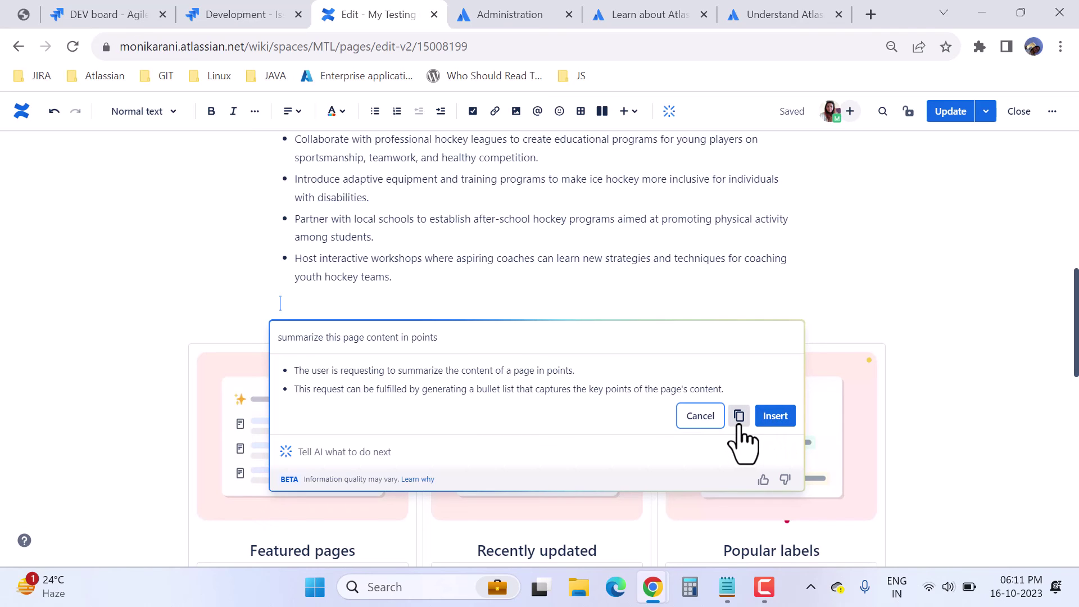
left_click(773, 418)
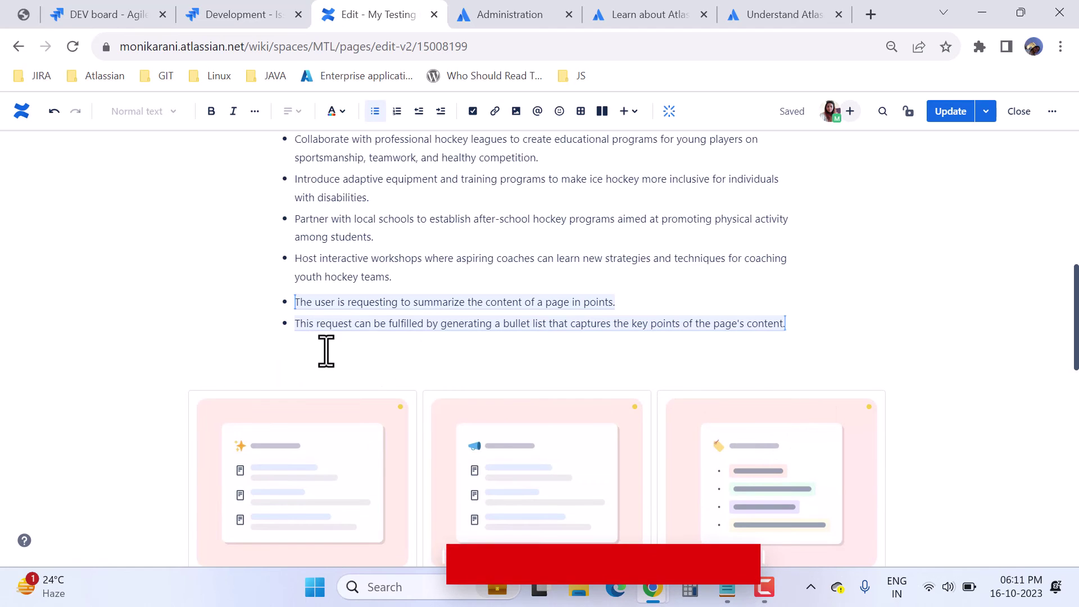
scroll(331, 360, "up", 2)
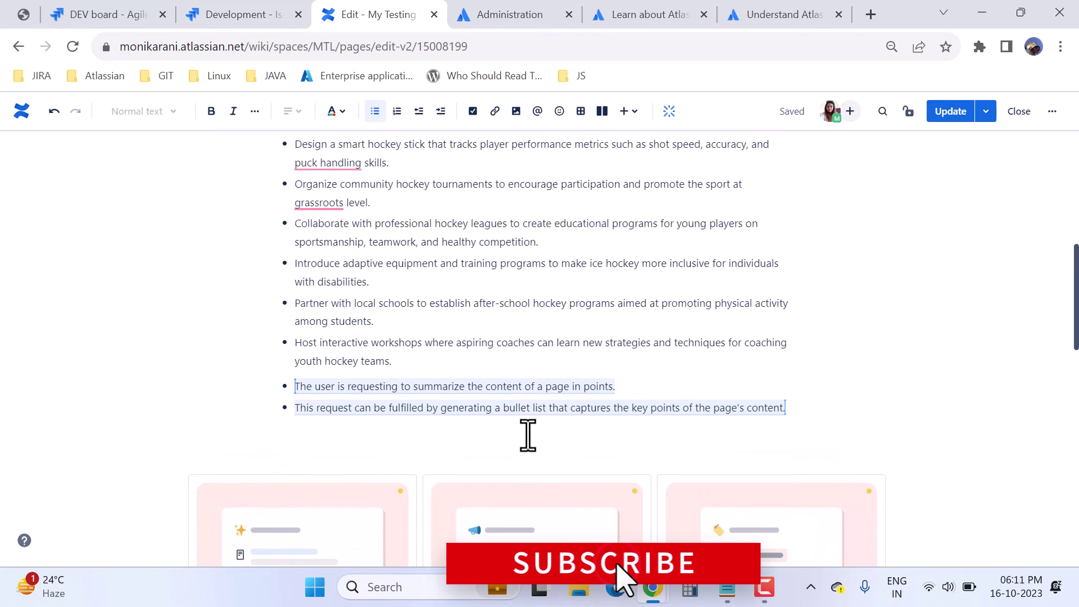
scroll(531, 428, "up", 7)
scroll(531, 427, "up", 1)
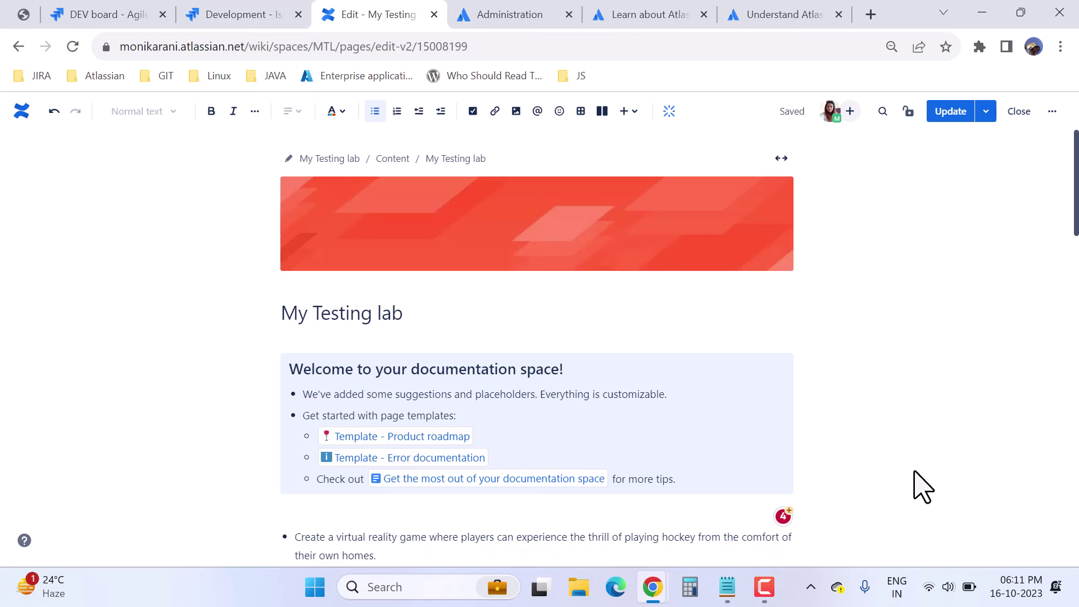
Switch from Confluence to Jira Service Management and open the "ITSM sample space" project
left_click(214, 15)
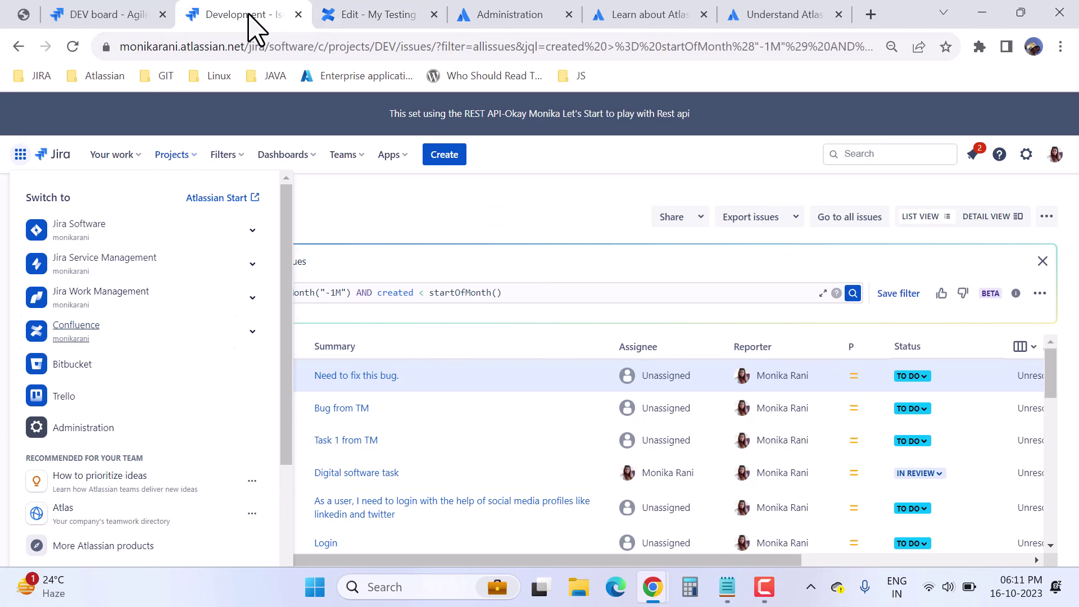
left_click(96, 264)
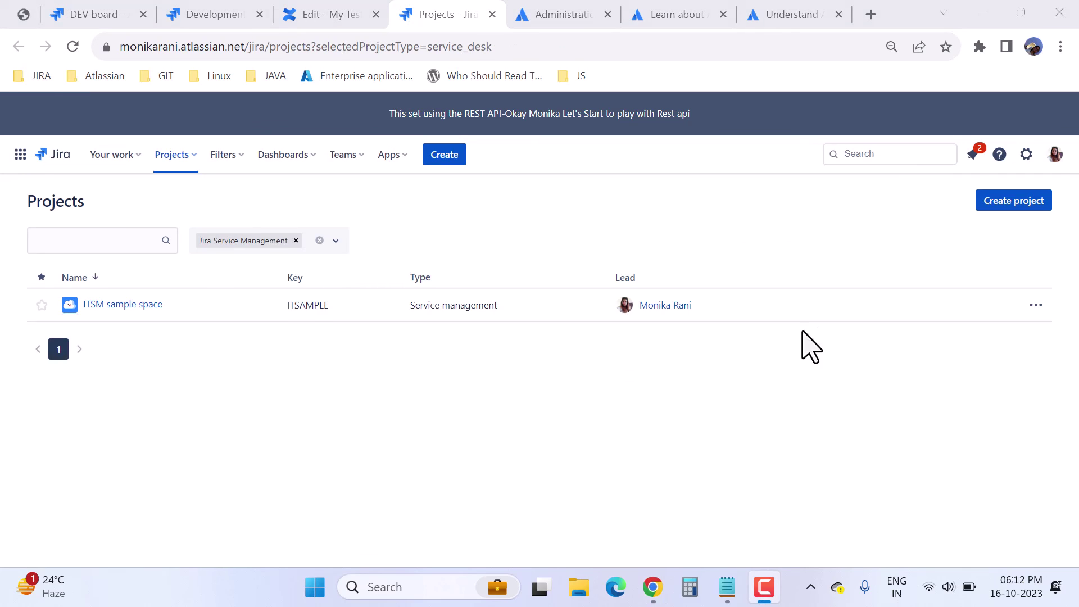
left_click(147, 308)
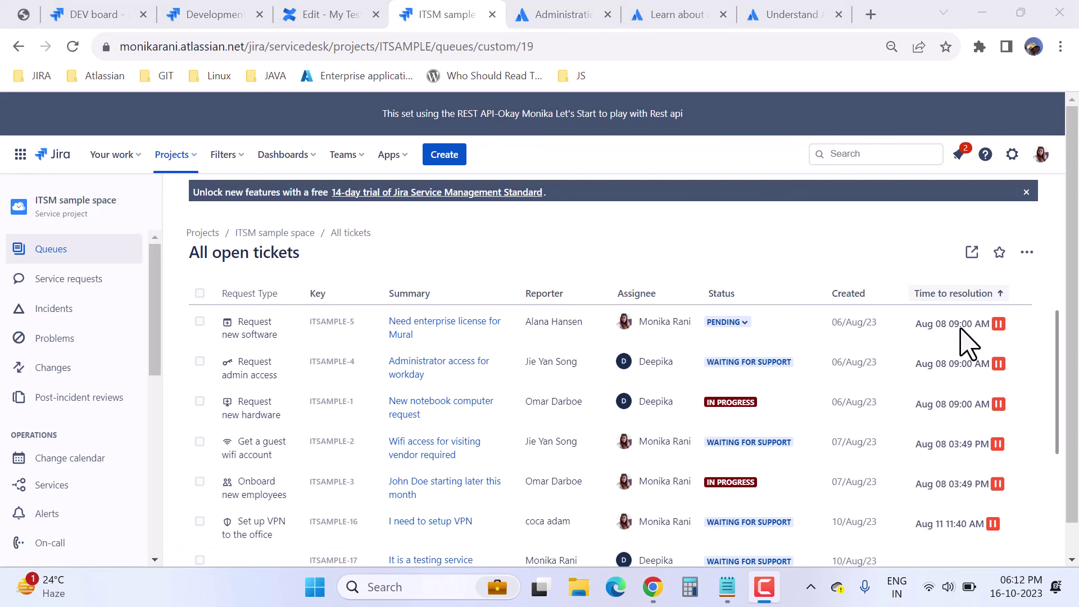
Open the "Need enterprise license for Mural" ticket in a new browser tab and start a reply to the customer
right_click(427, 332)
left_click(474, 337)
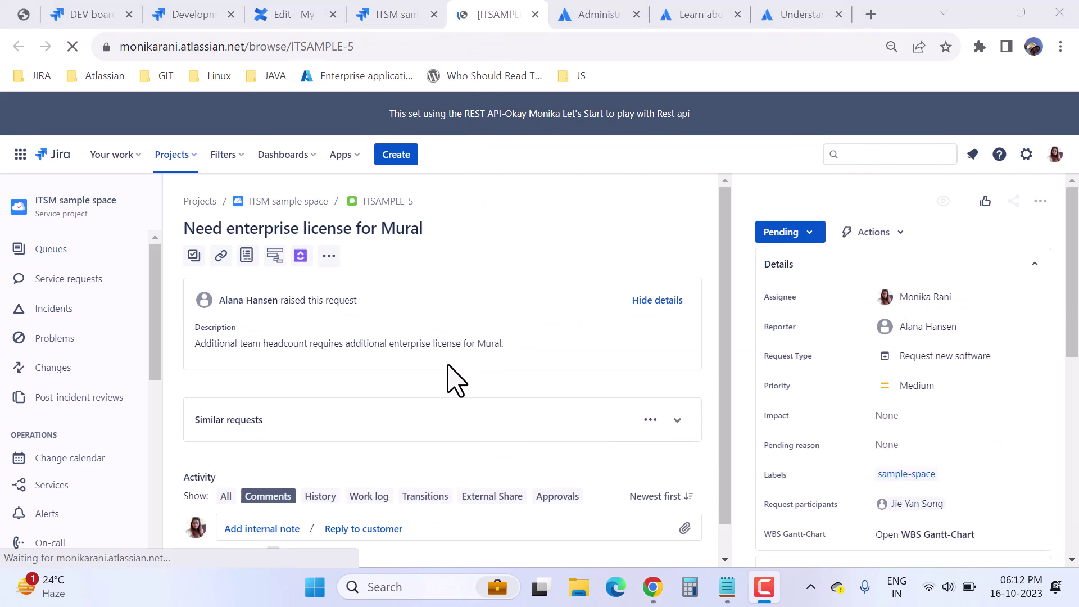
key("ctrl+Tab")
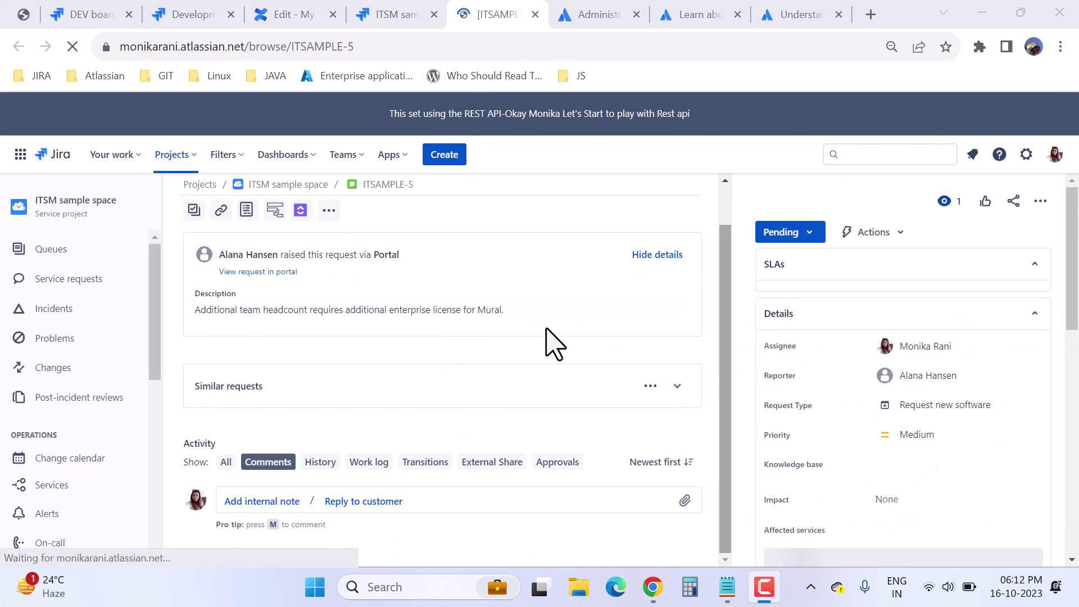
key("m")
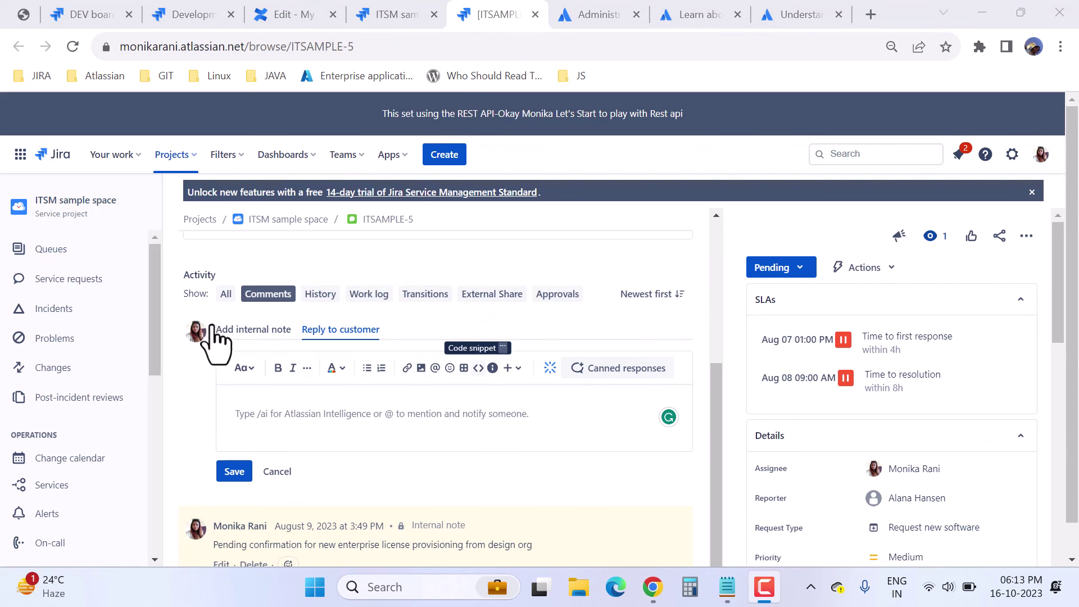